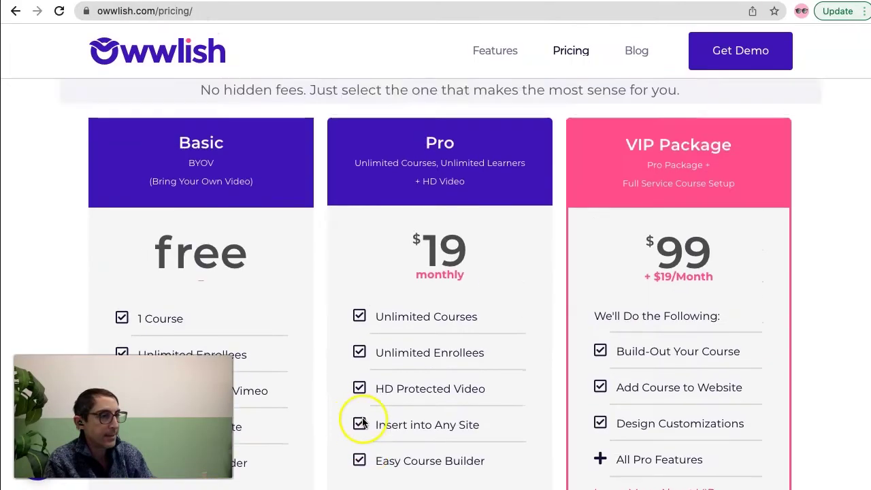
Step: Open the Weebly course guide from the Owwlish home page and examine its step on adding code to the site footer
scroll(402, 335, up, 3)
click(185, 52)
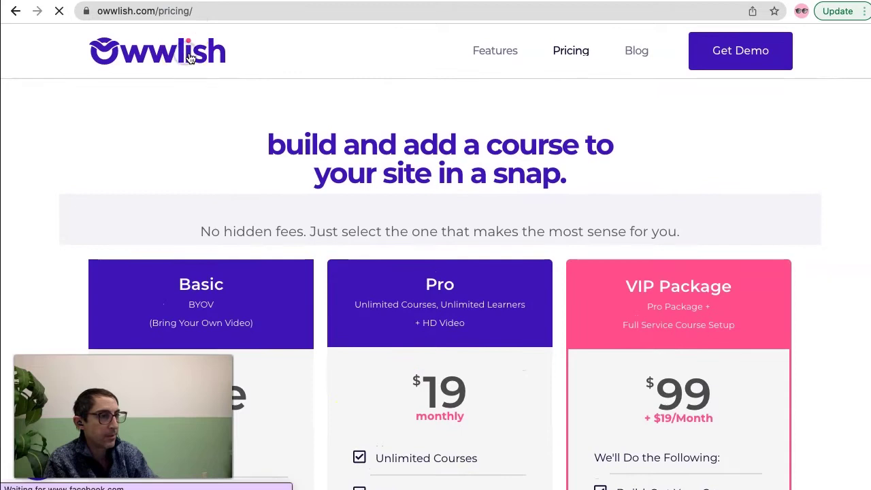
scroll(416, 308, down, 15)
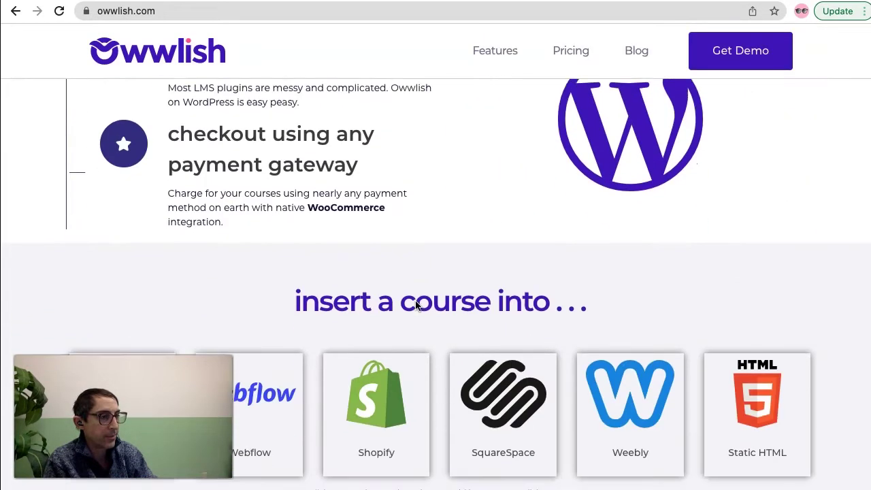
scroll(417, 306, down, 2)
click(647, 306)
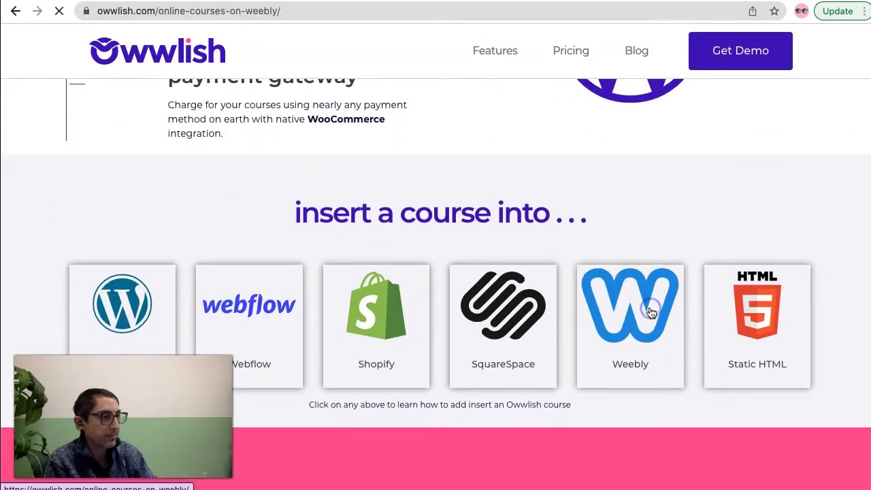
scroll(469, 235, down, 10)
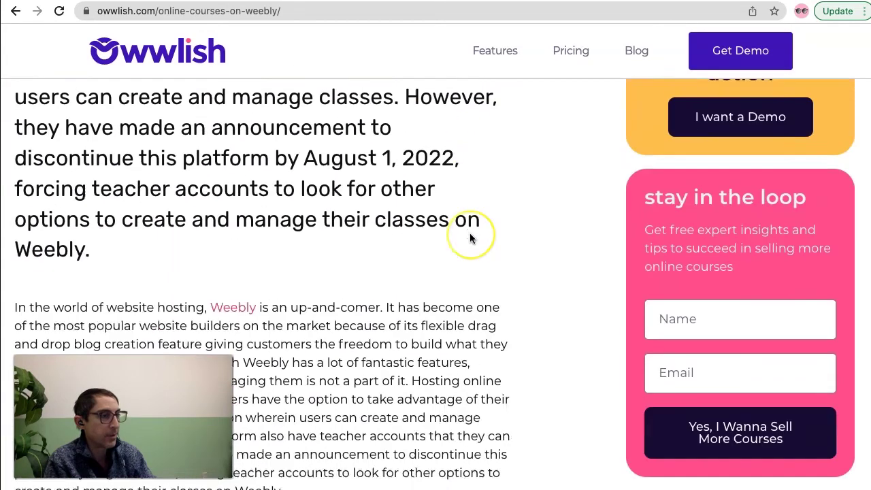
scroll(470, 238, down, 8)
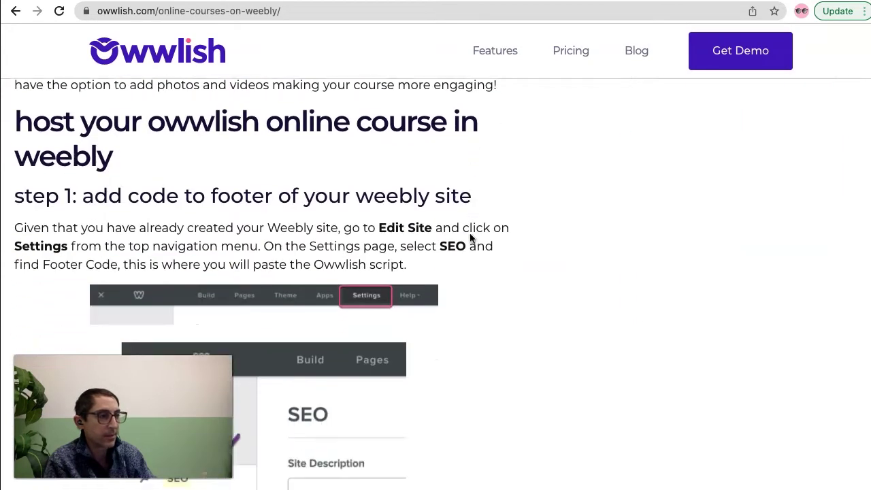
scroll(470, 239, down, 6)
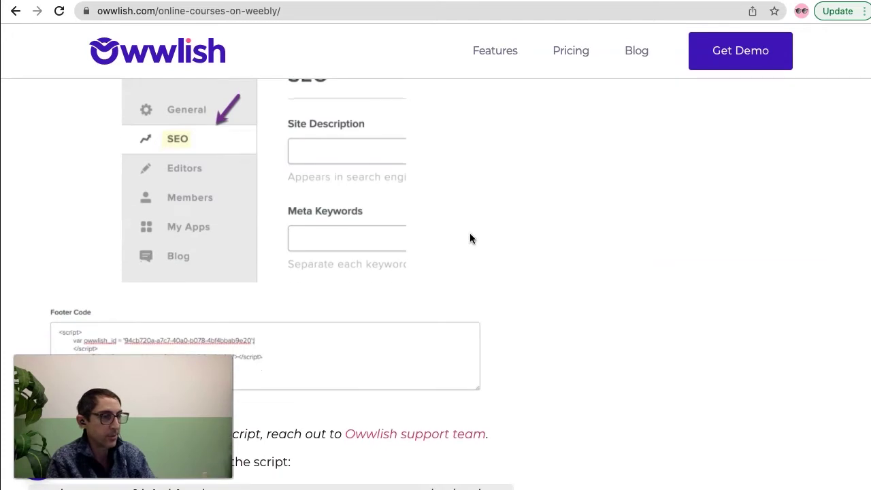
scroll(470, 238, up, 5)
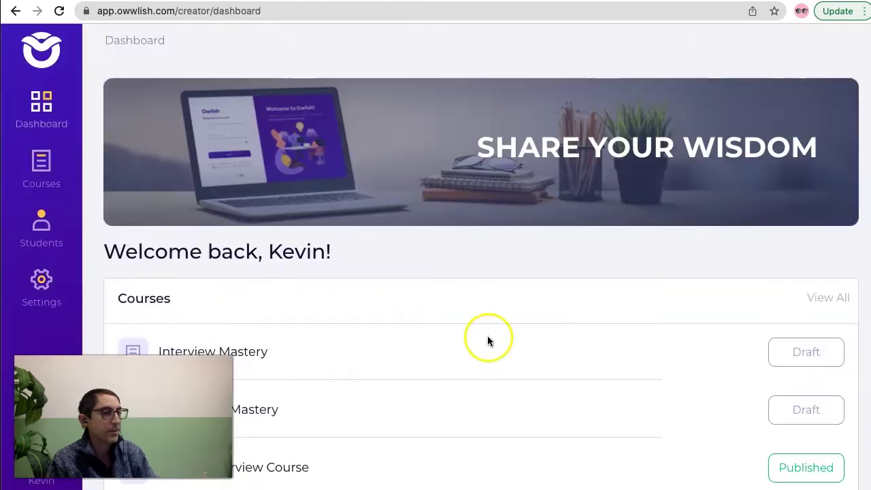
Step: Open the Clinical Interview Course in the course builder from the Owwlish creator dashboard
scroll(488, 336, down, 2)
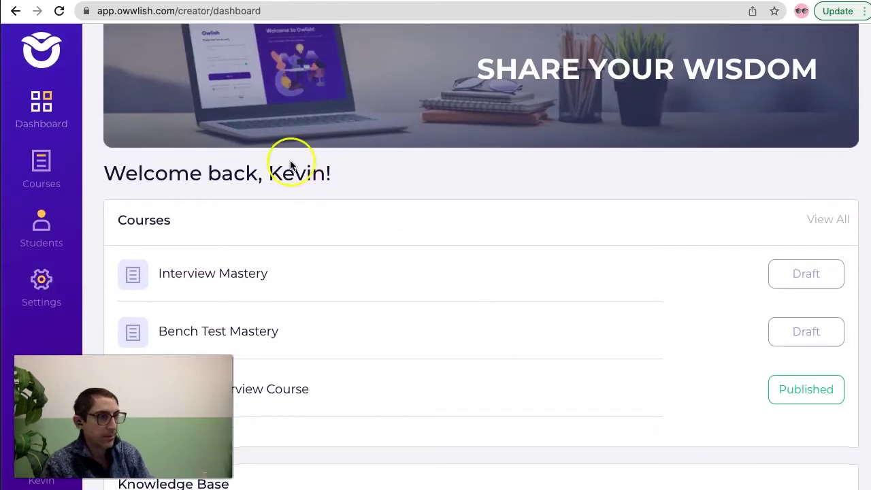
scroll(238, 299, down, 1)
click(289, 348)
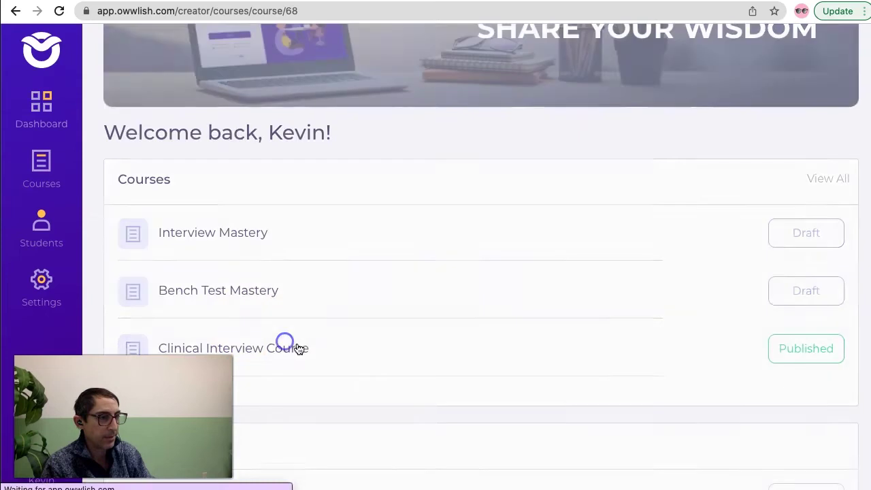
scroll(274, 206, up, 3)
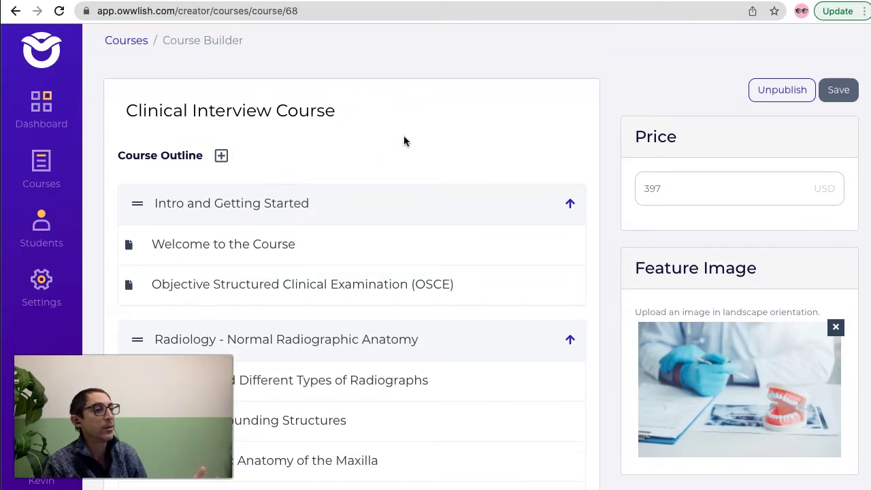
click(416, 172)
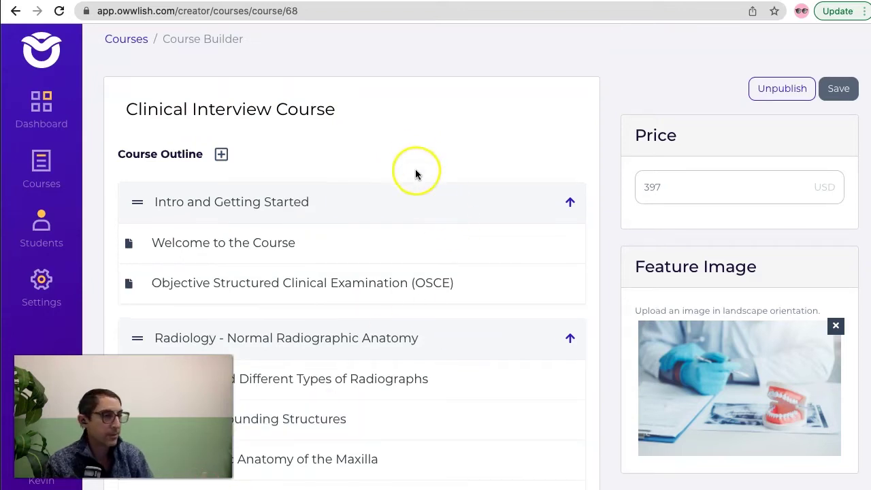
Step: Add a lesson to the Intro and Getting Started section and name it "Whatever You want"
mouse_move(288, 194)
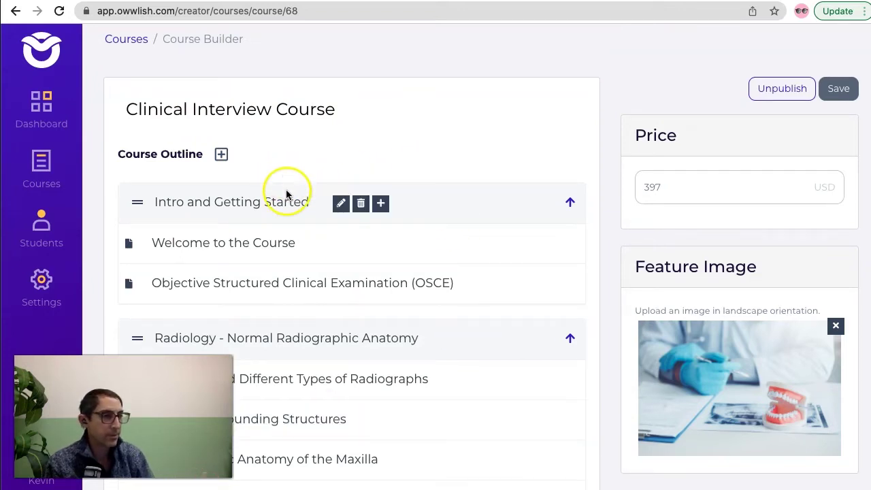
click(381, 206)
scroll(258, 313, down, 5)
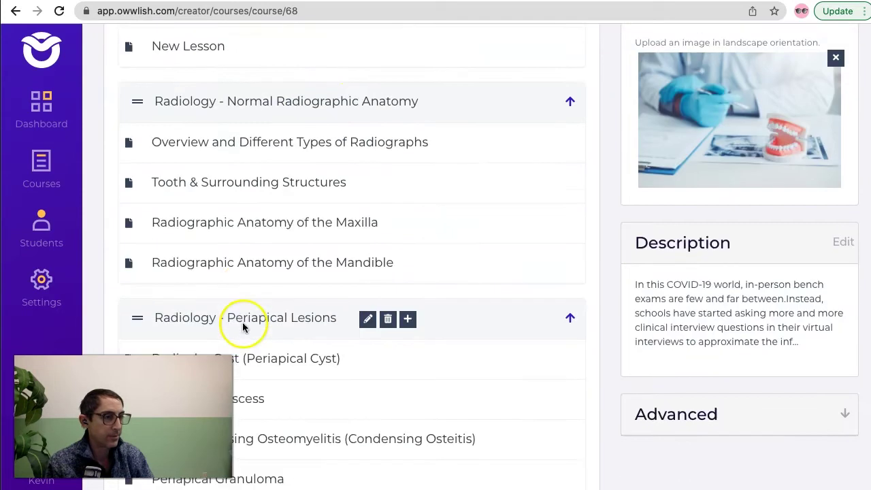
scroll(269, 226, up, 1)
scroll(266, 204, down, 1)
click(240, 42)
drag(240, 42, 142, 38)
key(BackSpace)
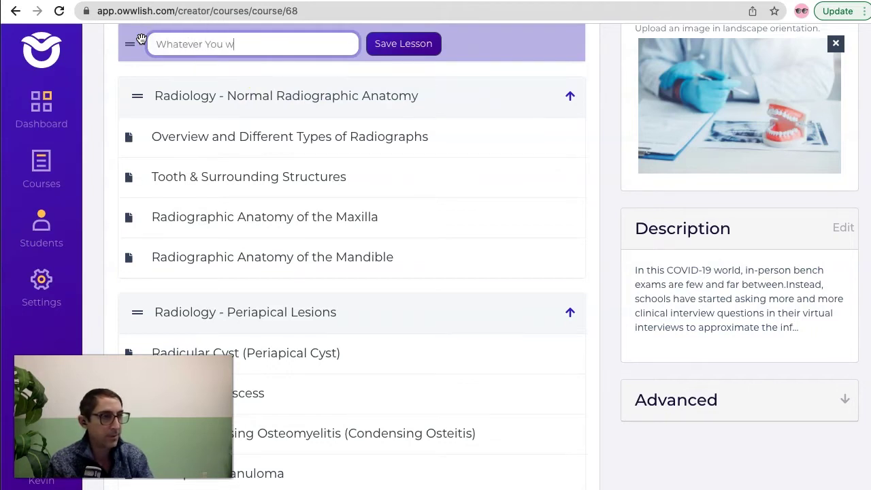
click(387, 42)
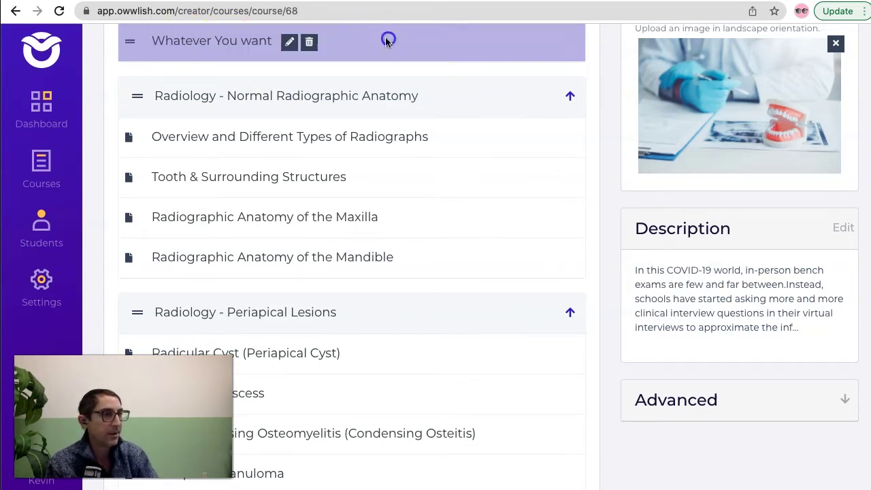
Step: Open the "Whatever You want" lesson and examine its video embed link option, title field and content area
click(227, 43)
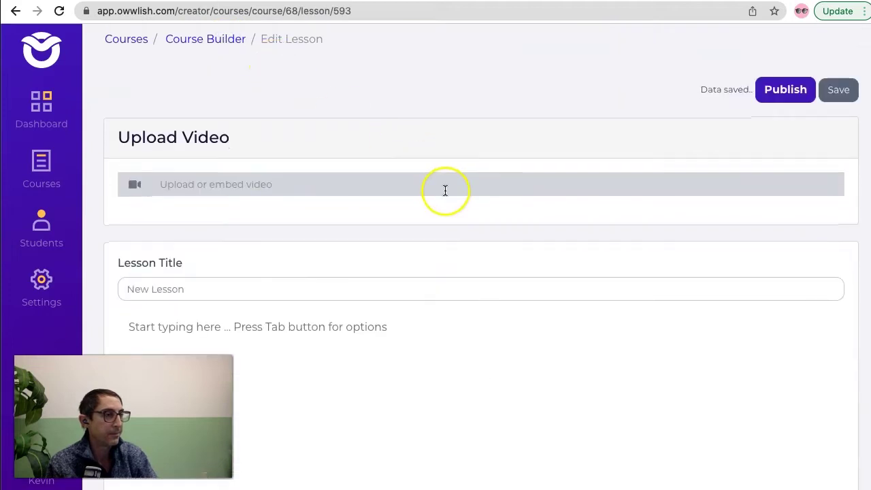
click(445, 191)
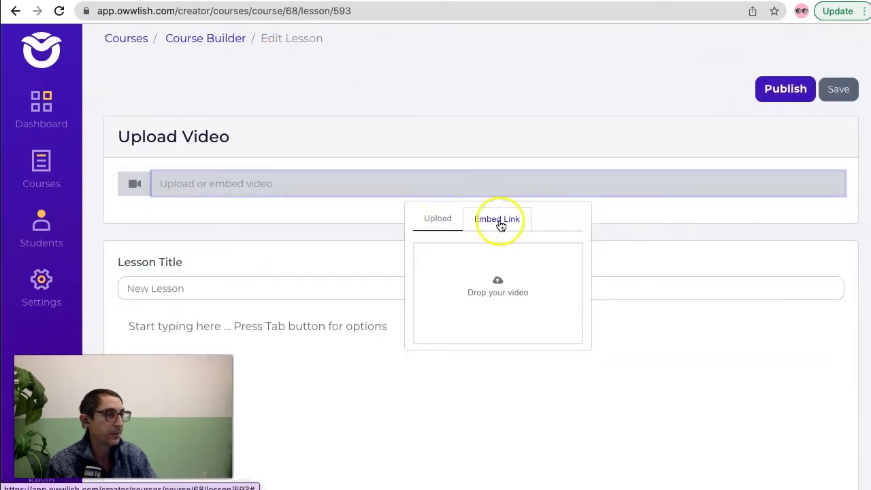
click(500, 223)
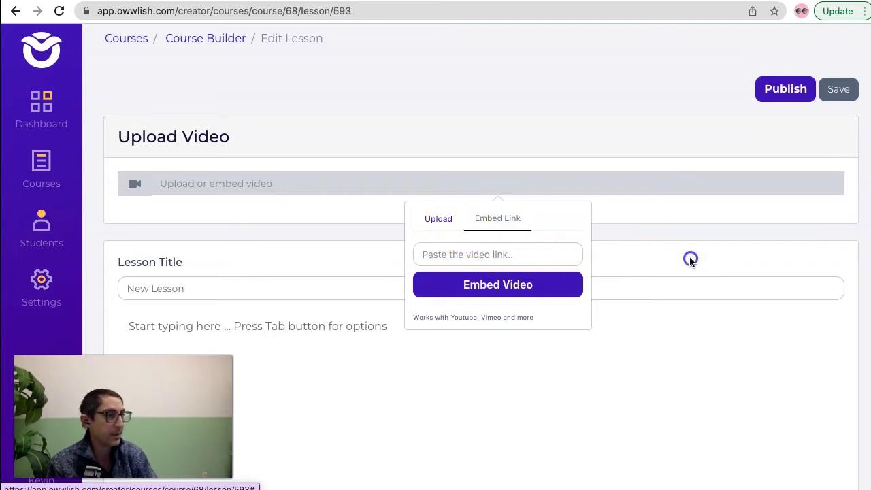
click(298, 292)
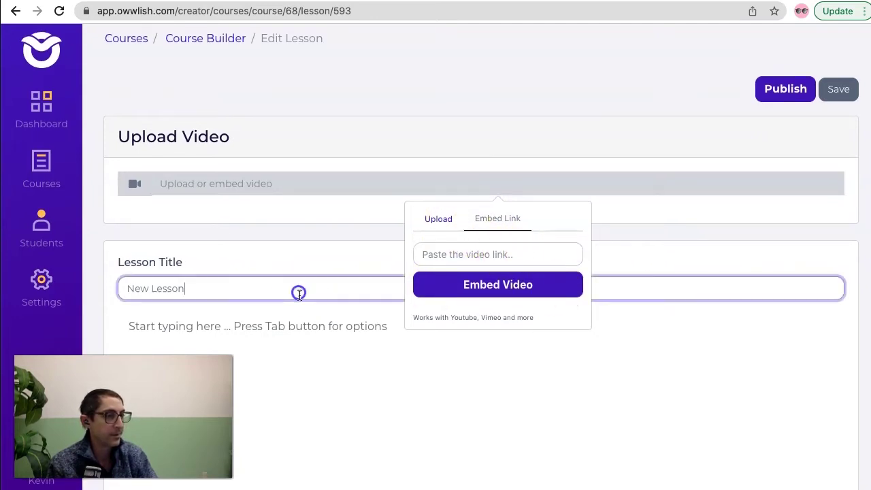
click(316, 331)
scroll(299, 320, down, 2)
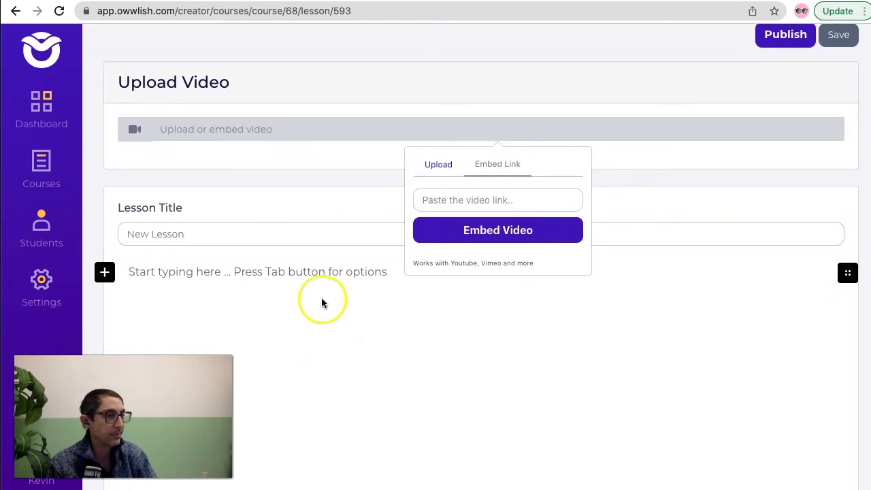
scroll(326, 296, up, 2)
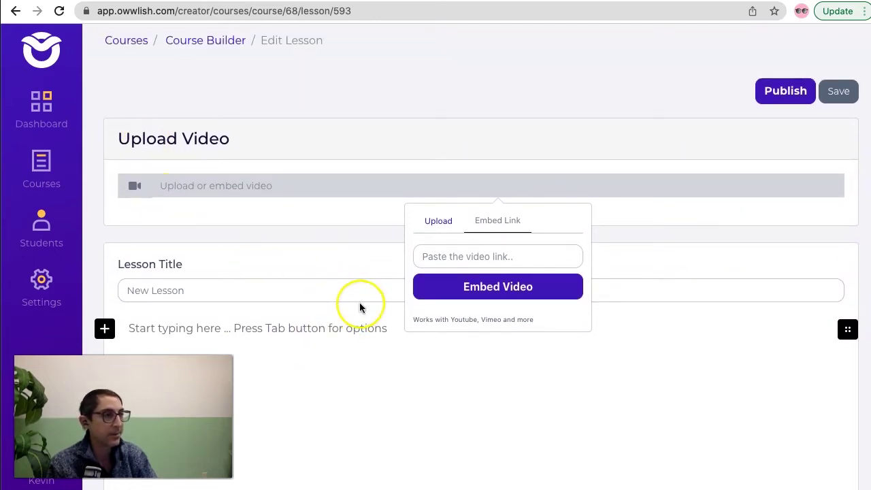
Step: Return to the course builder and save the Clinical Interview Course
click(207, 42)
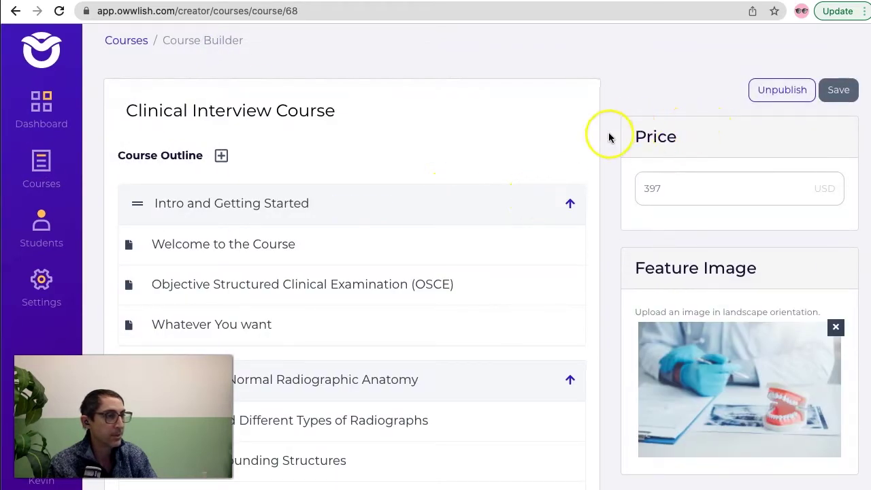
click(839, 90)
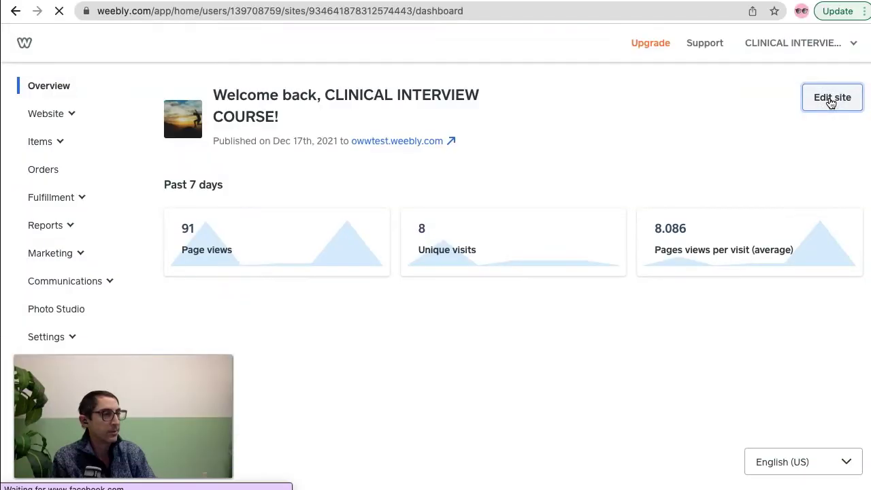
Step: Open the Weebly site for editing and check the Owwlish guide's instructions for placing the footer code
click(832, 99)
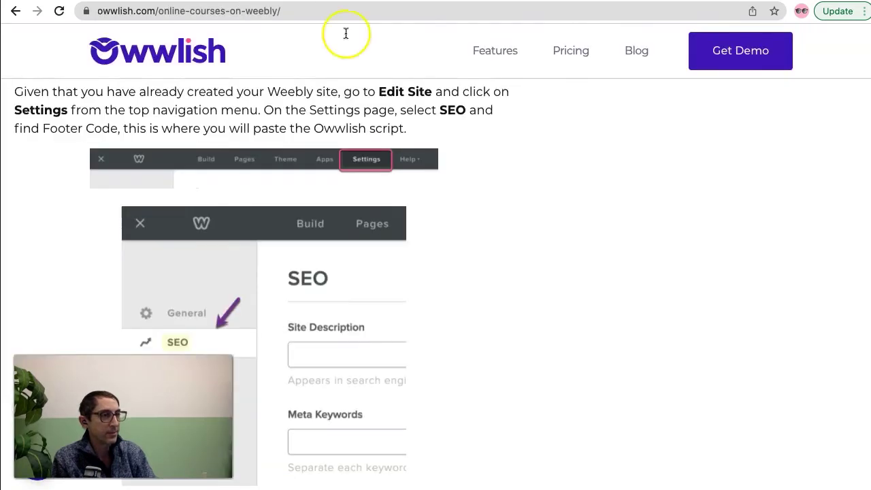
scroll(385, 230, down, 1)
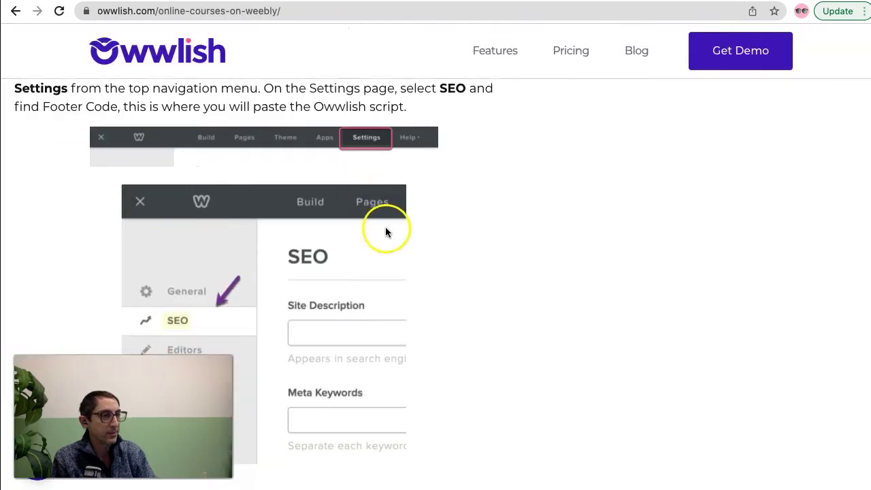
scroll(292, 201, up, 3)
scroll(308, 196, down, 4)
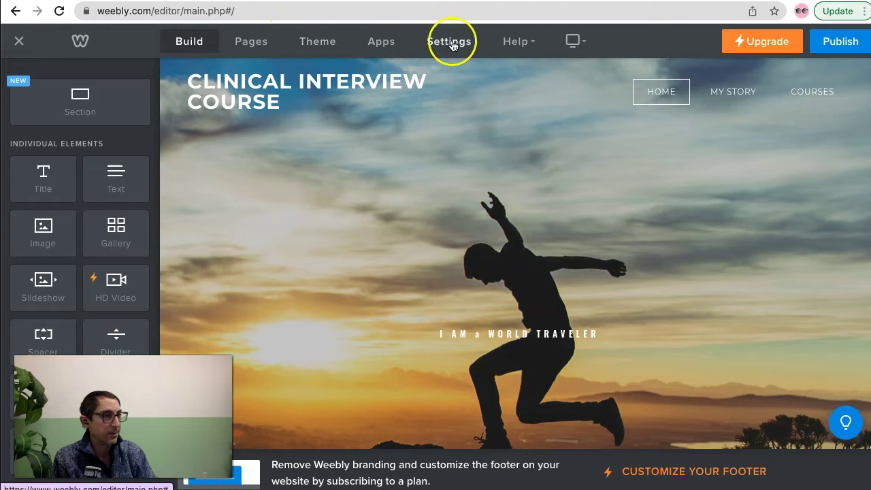
Step: Open the Weebly site's SEO settings and place the cursor in the Footer Code field
click(449, 39)
click(111, 158)
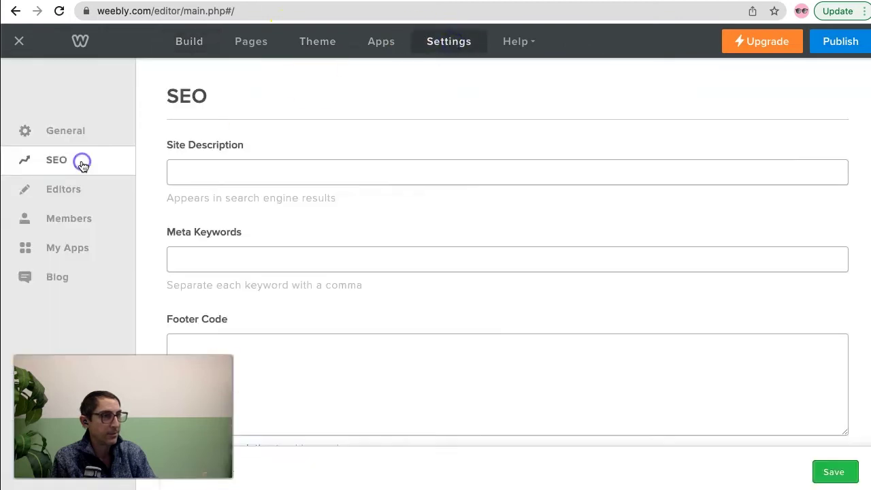
scroll(418, 191, down, 3)
click(402, 262)
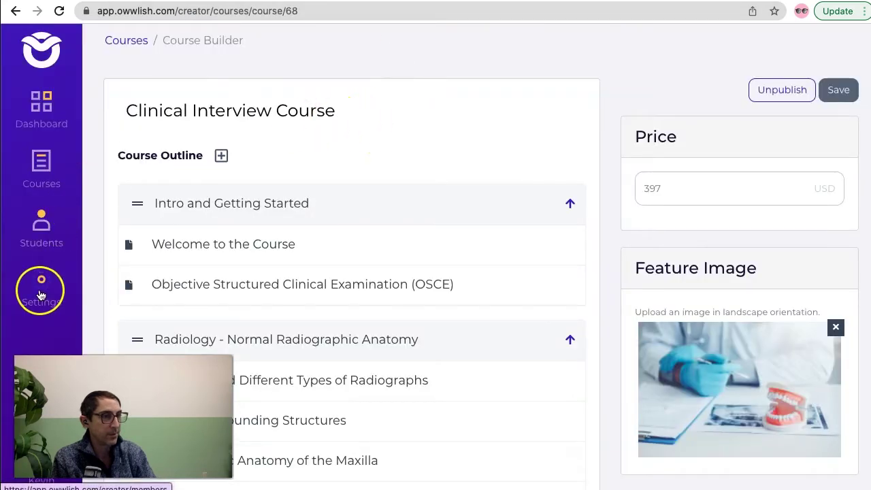
Step: Start a Weebly integration from Owwlish's platform settings and name it "Owwlish Test"
mouse_move(41, 283)
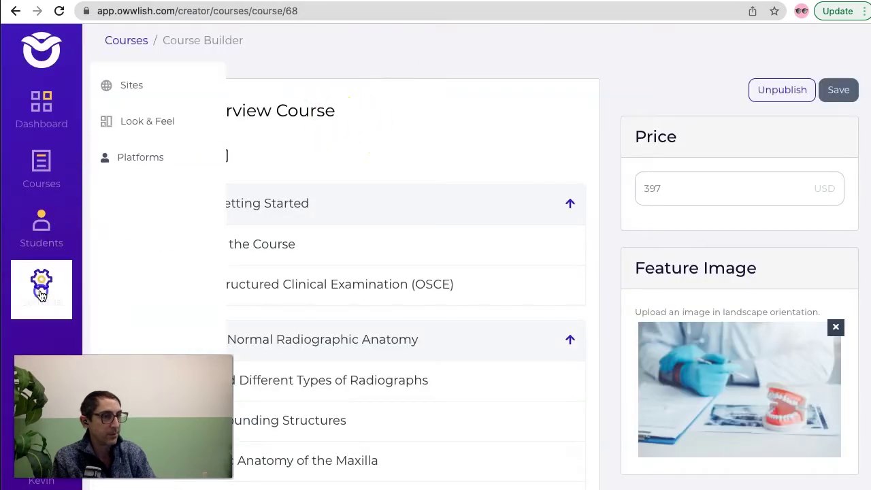
click(140, 152)
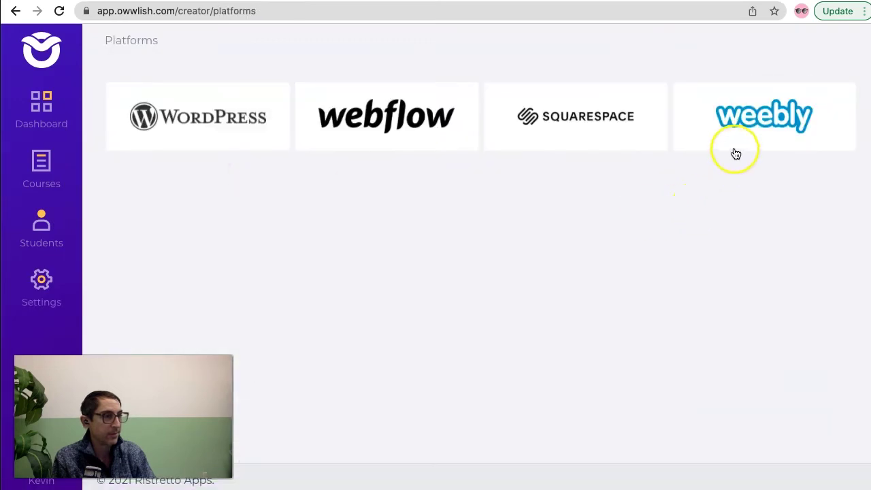
click(761, 129)
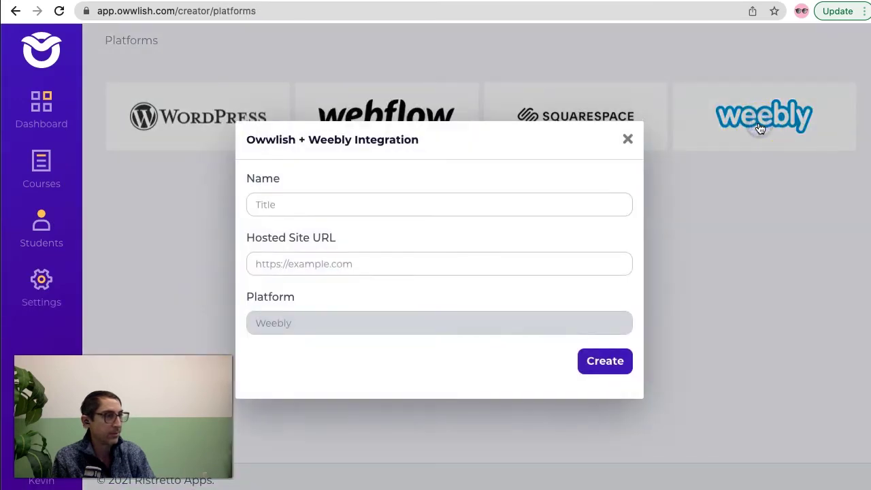
click(457, 201)
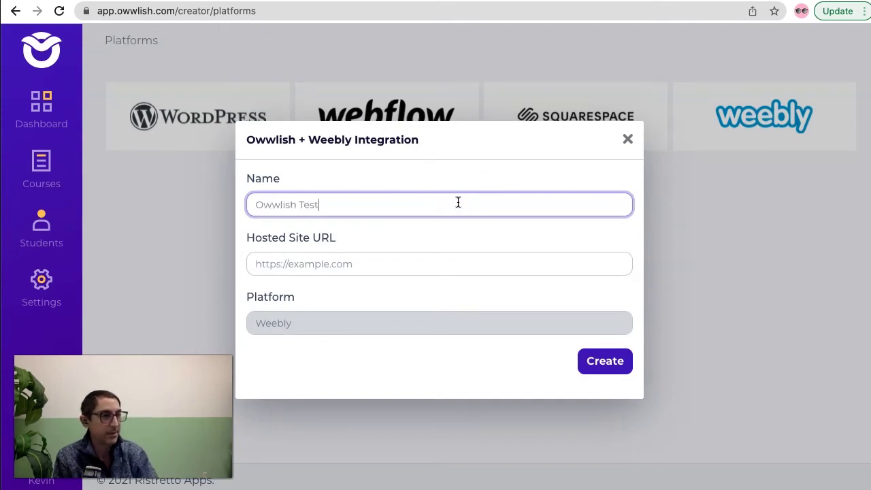
Step: Switch to the Weebly editor and open the General site settings to look up the site address
click(346, 120)
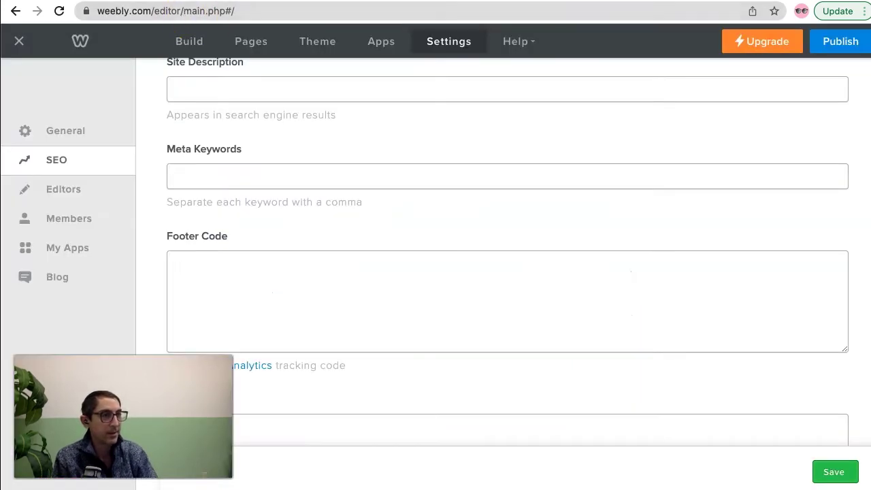
scroll(293, 90, up, 2)
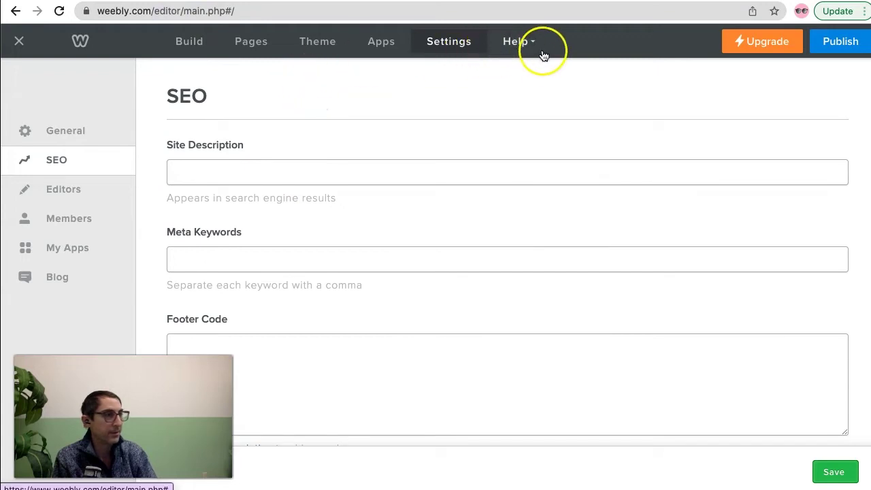
click(82, 124)
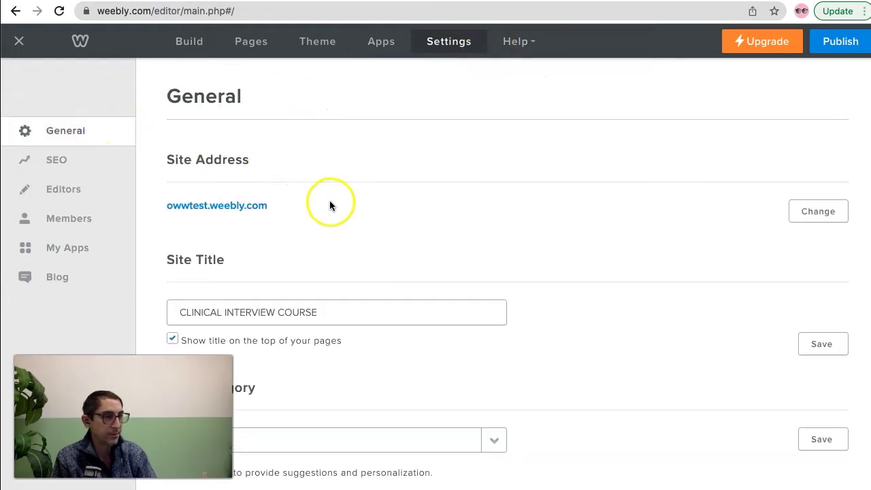
right_click(237, 204)
click(280, 284)
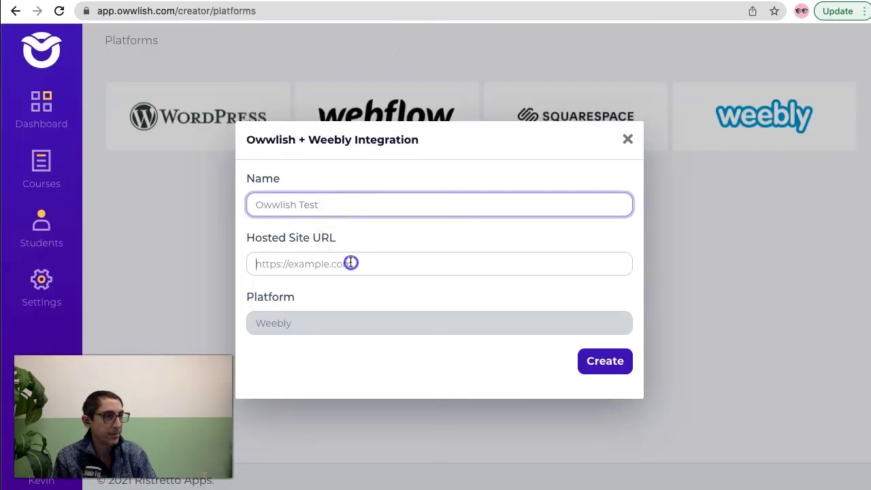
click(351, 263)
text(https://owwtest.weebly.com/)
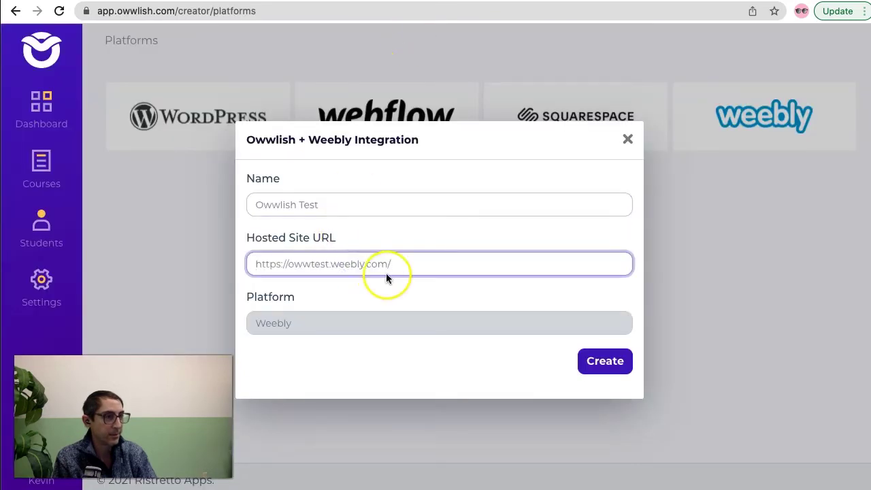
click(612, 361)
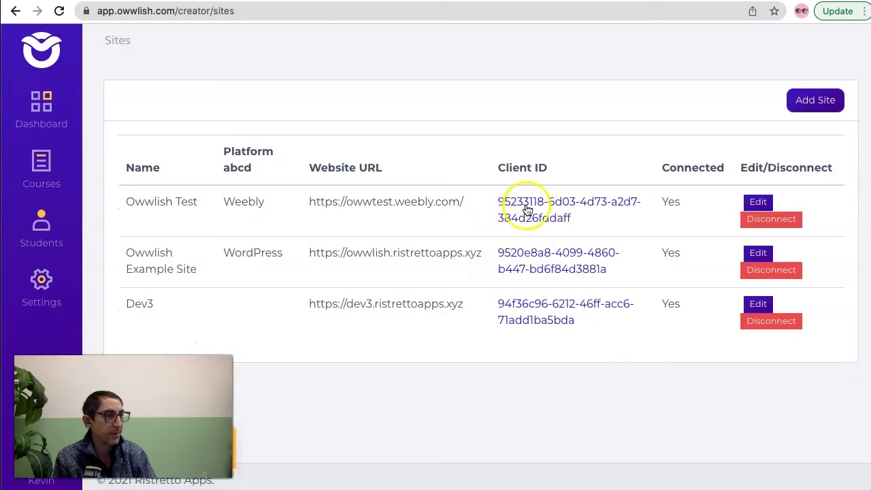
Step: Open the integration code for the Owwlish Test site and copy the full Step 1 script
click(533, 208)
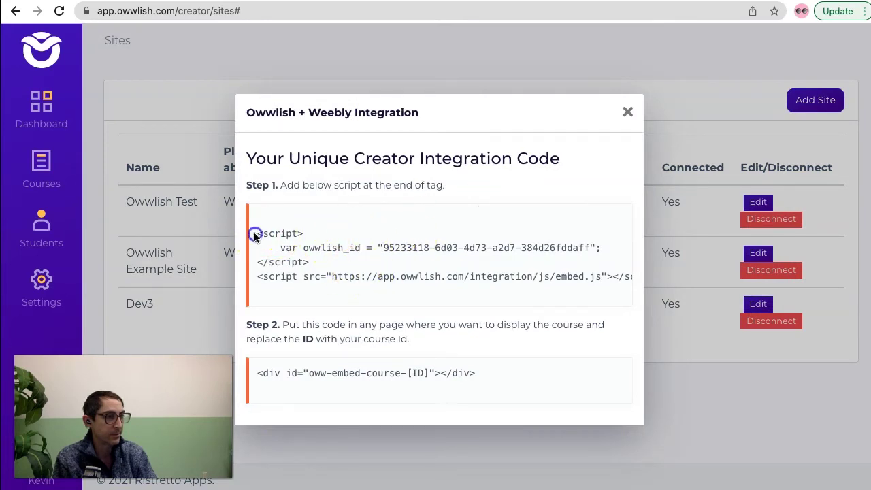
drag(256, 236, 628, 279)
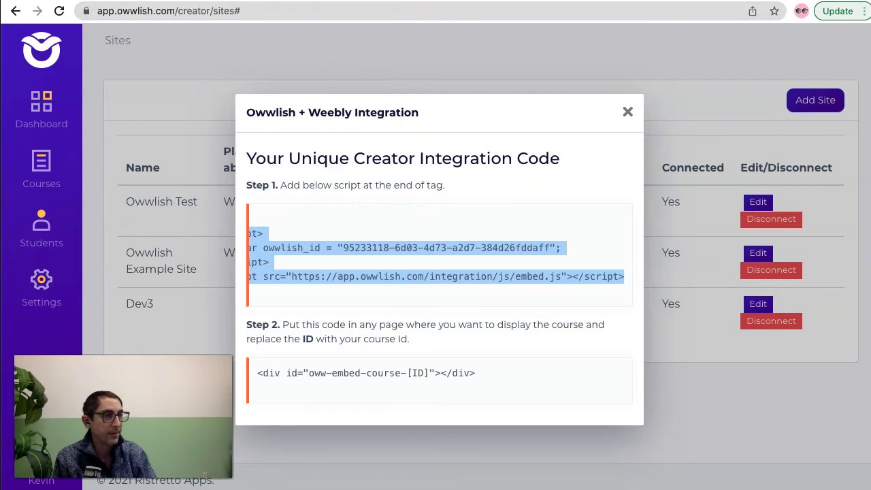
key(ctrl+Tab)
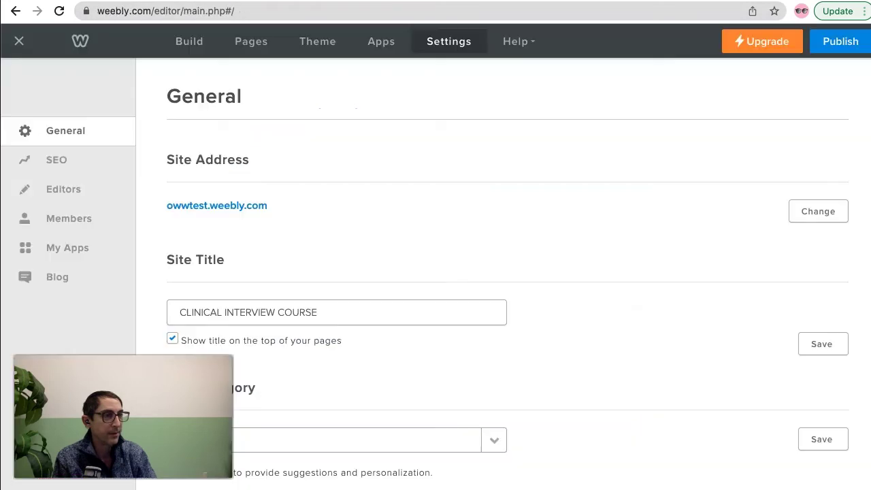
Step: Paste the Owwlish integration script into the Footer Code of the Weebly site's SEO settings and save
click(94, 169)
scroll(327, 211, down, 2)
click(338, 273)
right_click(338, 271)
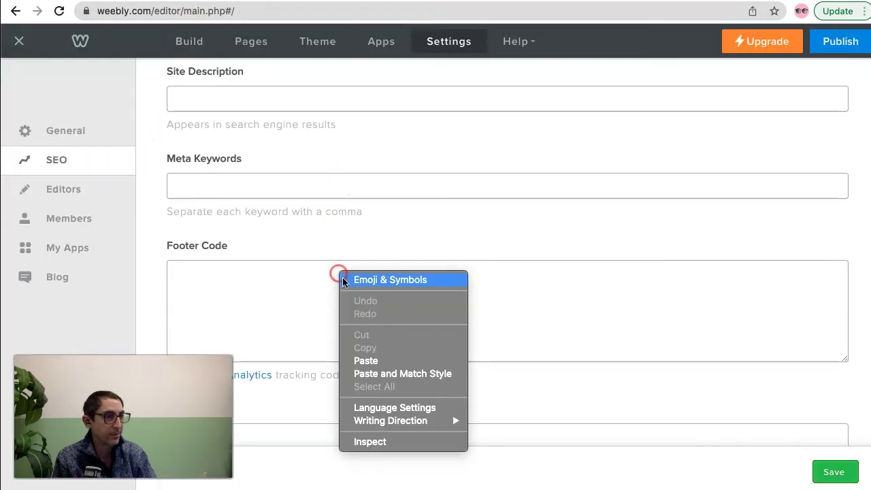
click(365, 361)
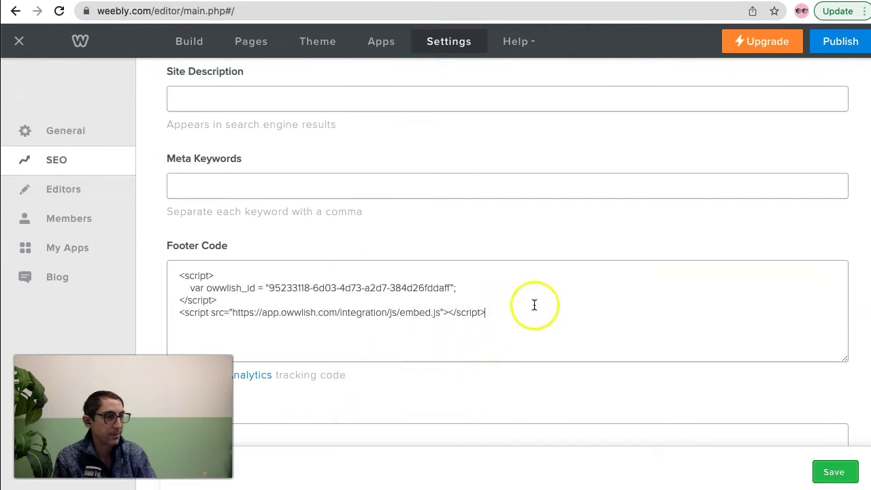
scroll(683, 356, down, 2)
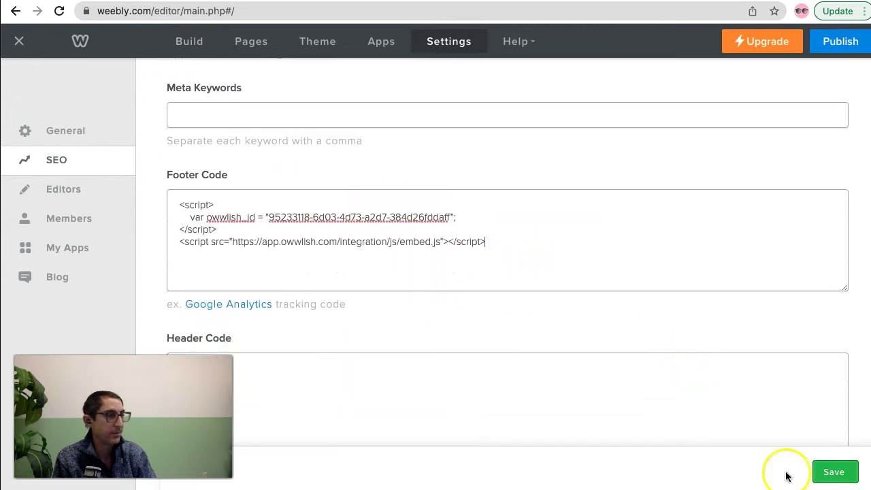
click(842, 476)
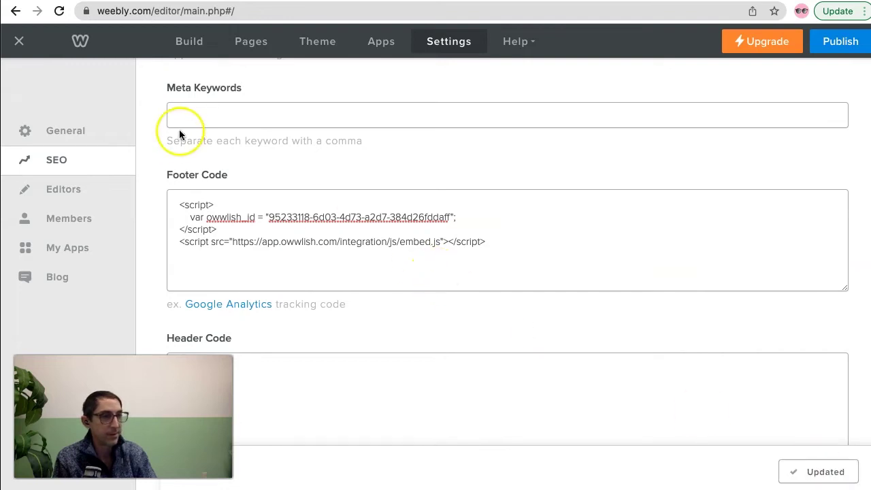
Step: Add a new Standard Page to the Weebly site and name it "Clinical Interview"
click(249, 43)
click(141, 75)
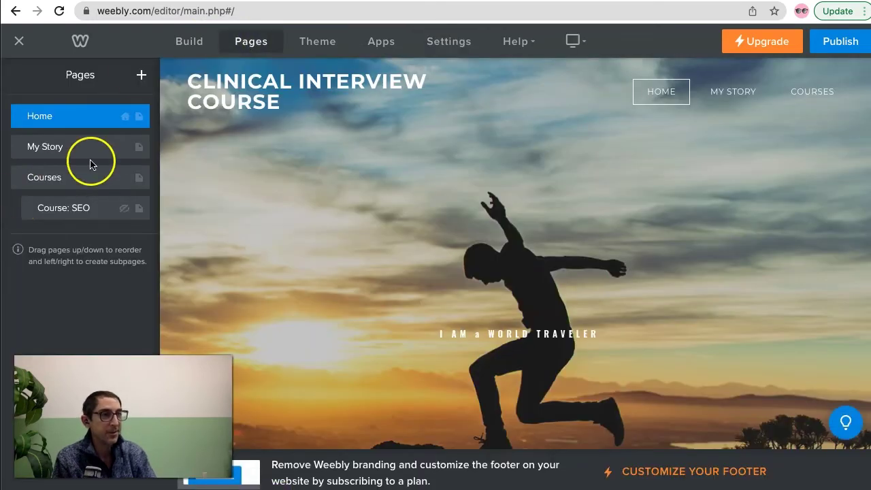
click(76, 120)
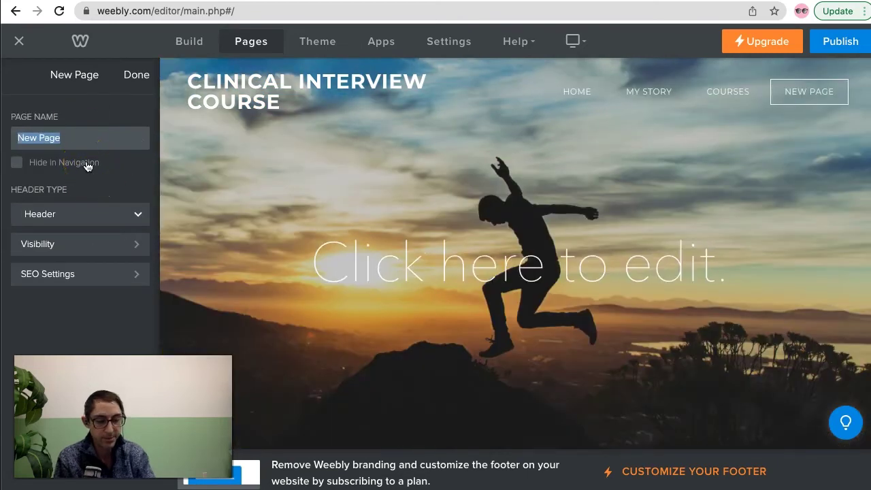
text(Clinical Intervi)
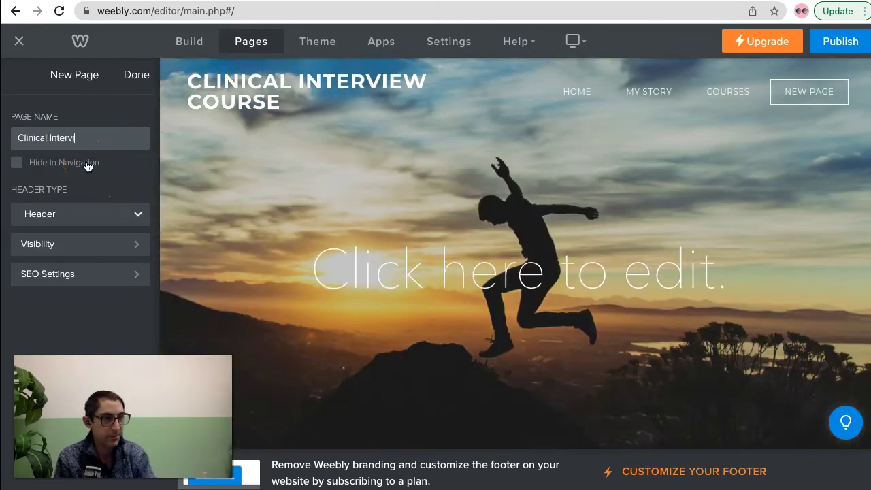
text(ew)
key(Return)
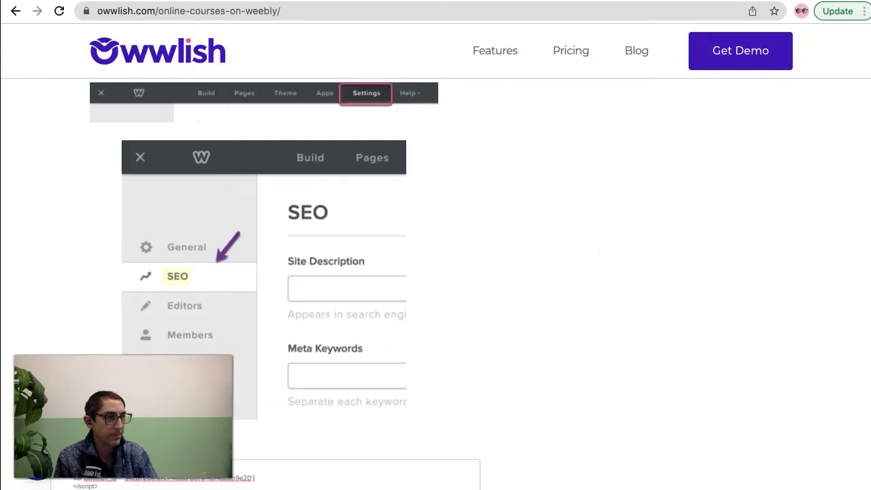
Step: Check the Owwlish guide's step 2, add an Embed Code element to the Clinical Interview page and open its custom HTML for editing
scroll(343, 230, down, 10)
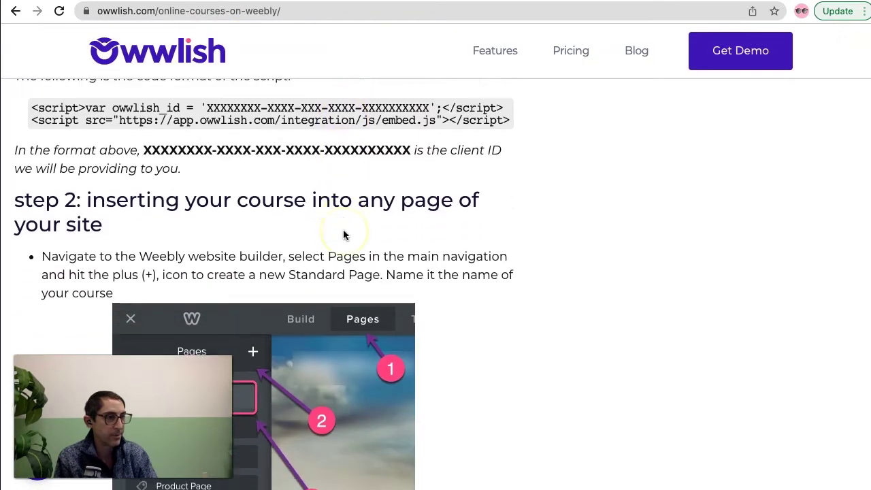
scroll(344, 235, down, 5)
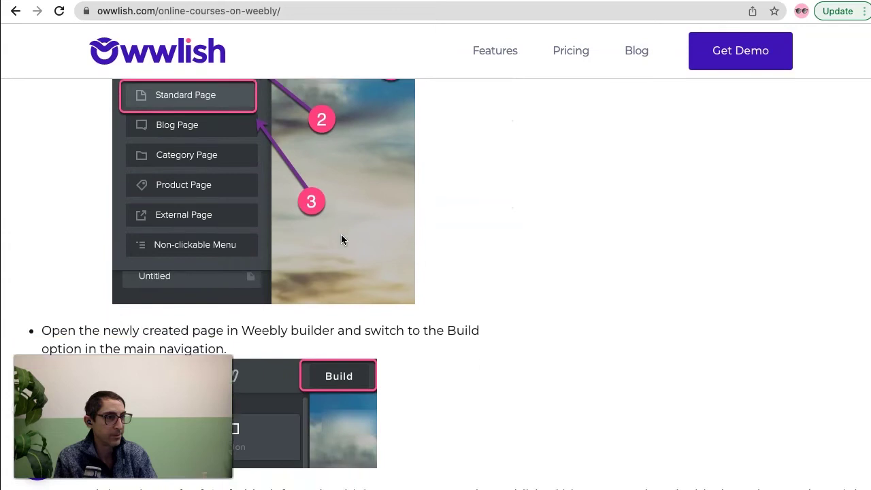
scroll(341, 236, down, 4)
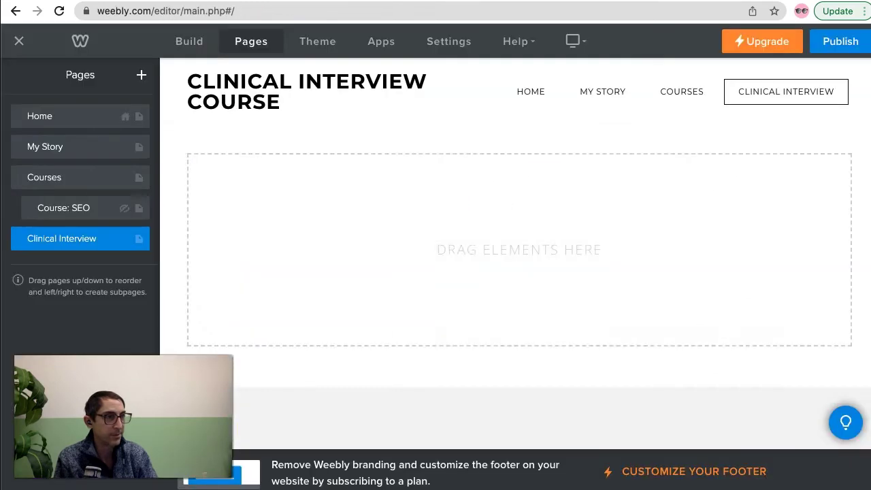
click(190, 43)
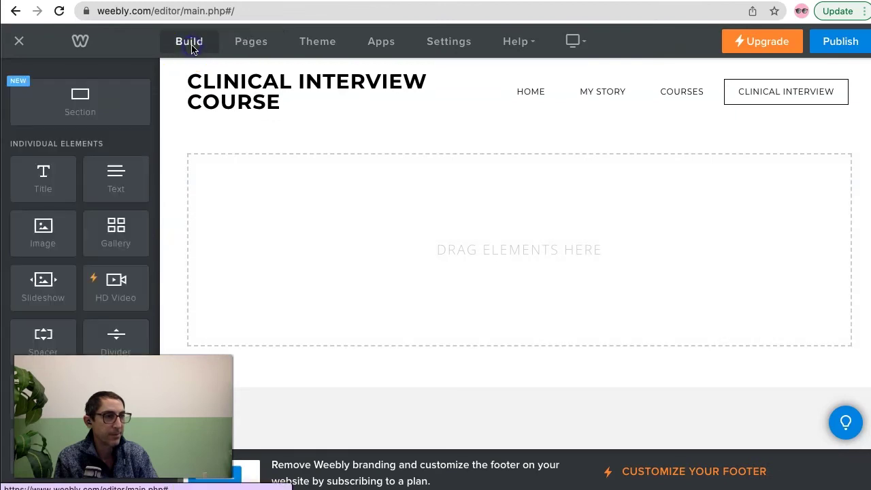
scroll(133, 217, down, 2)
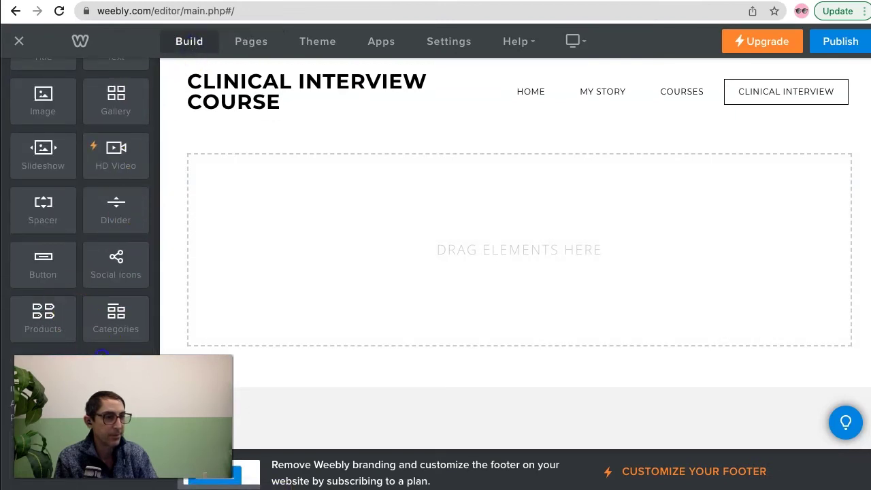
drag(106, 352, 484, 192)
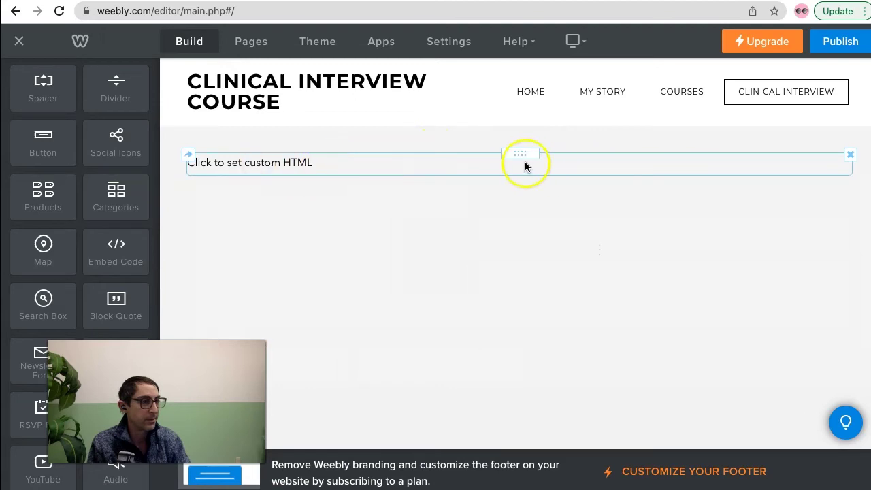
click(525, 166)
click(514, 235)
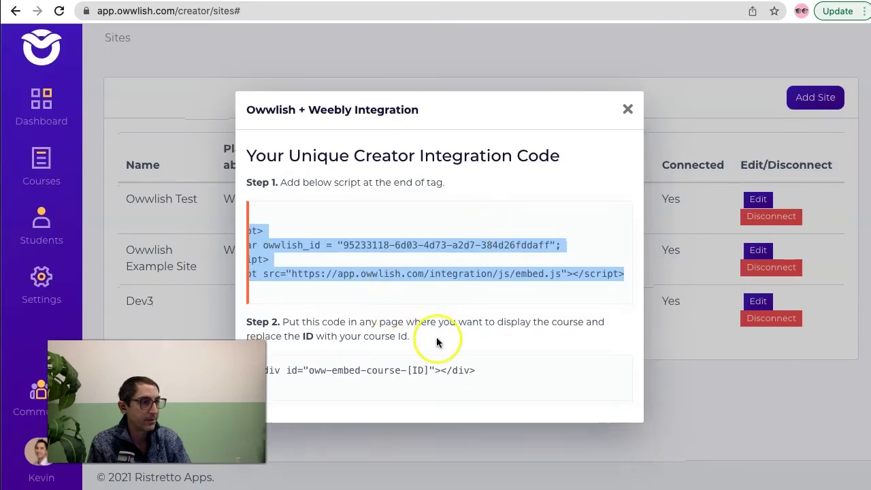
Step: Copy the Step 2 course embed snippet from Owwlish and paste it into the custom HTML element on the Clinical Interview page
click(488, 368)
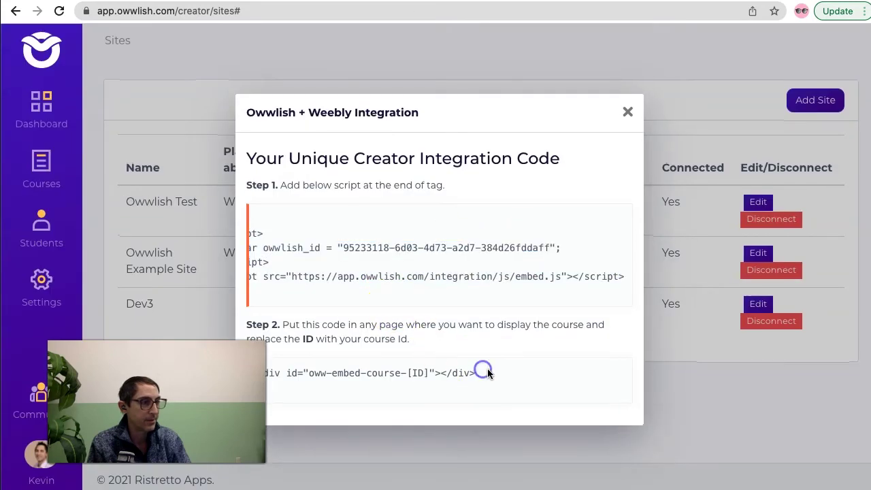
drag(488, 368, 275, 375)
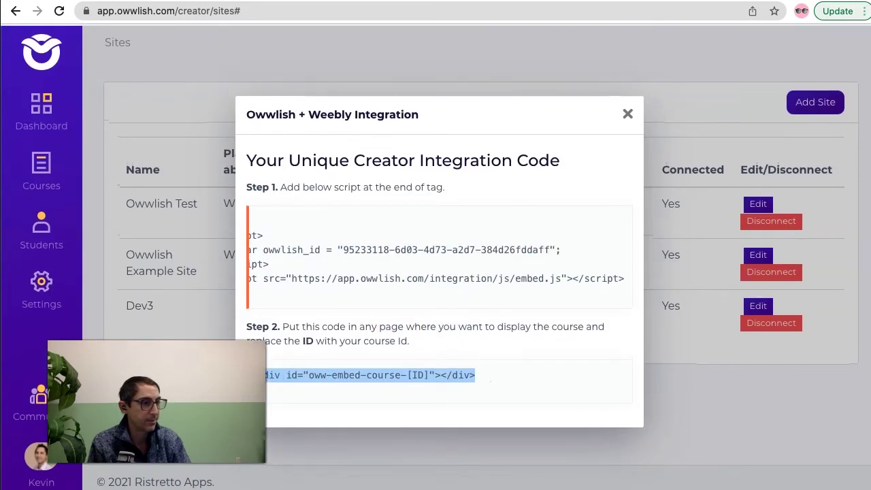
scroll(282, 370, down, 1)
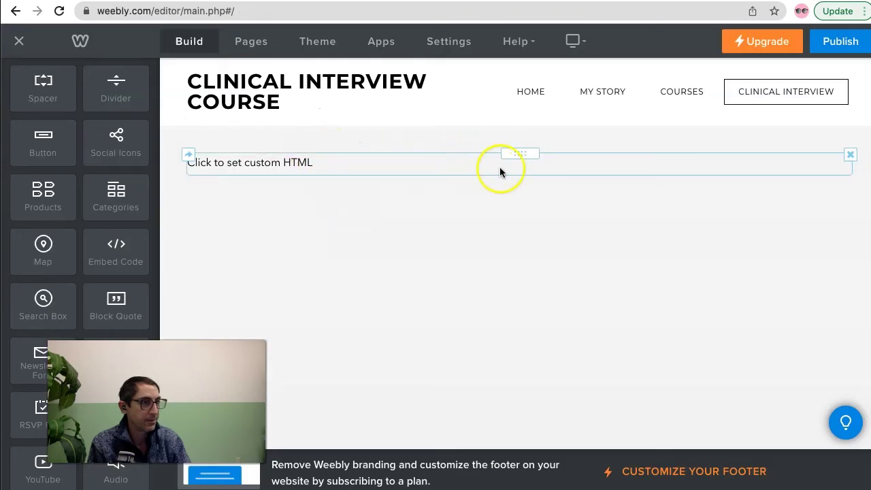
click(501, 173)
click(511, 231)
click(412, 198)
key(super+a)
text(<div id="oww-embed-course-[ID]"></div>)
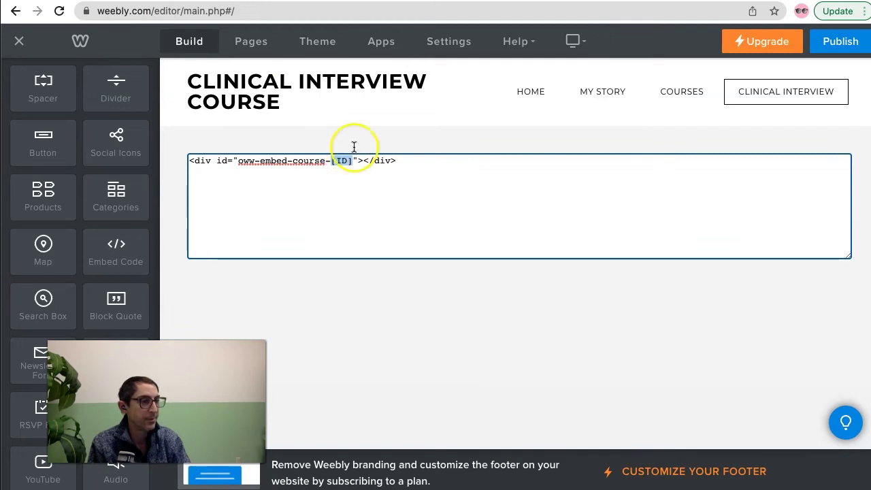
Step: Switch to Owwlish, open the course in the Course Builder and copy its course ID, 68, from the page address
key(ctrl+Tab)
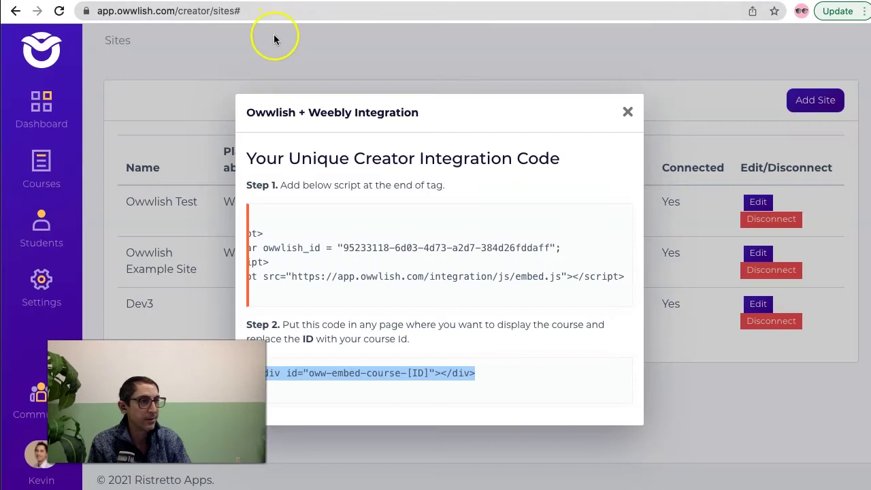
click(627, 111)
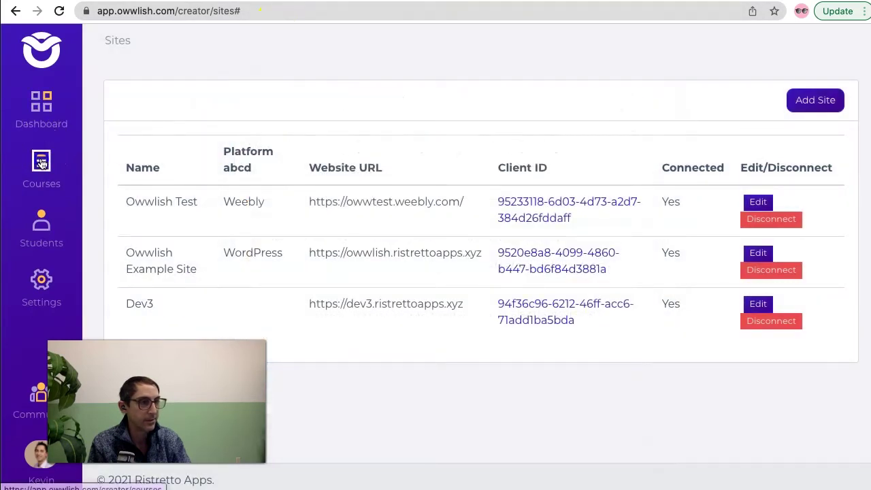
click(42, 163)
click(552, 214)
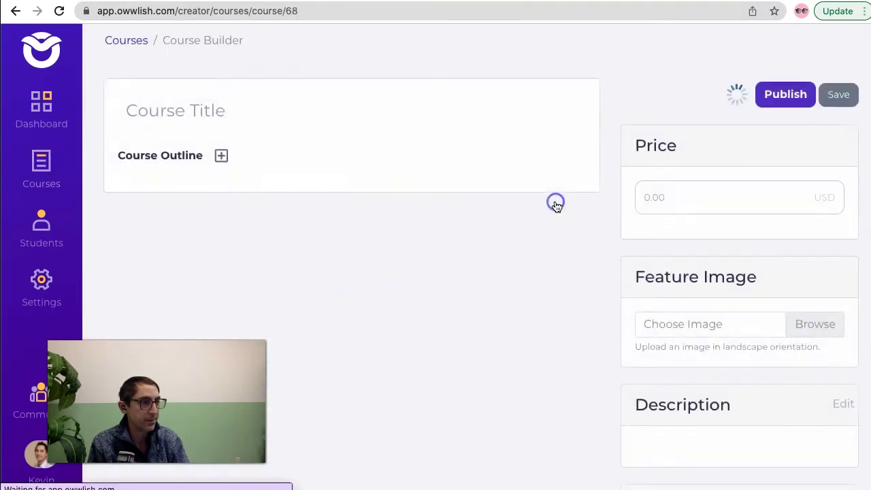
double_click(300, 11)
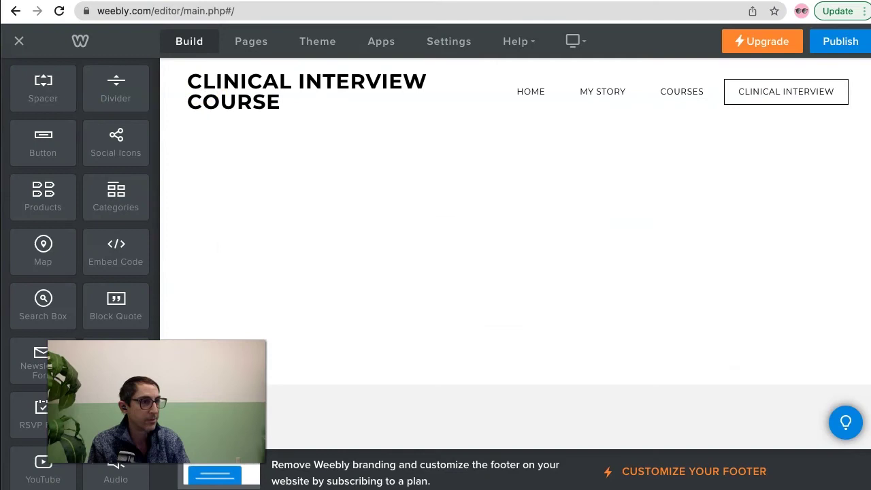
Step: Replace the [ID] placeholder in the Clinical Interview page's embed code with 68 and publish the Weebly site
key(ctrl+Tab)
click(515, 166)
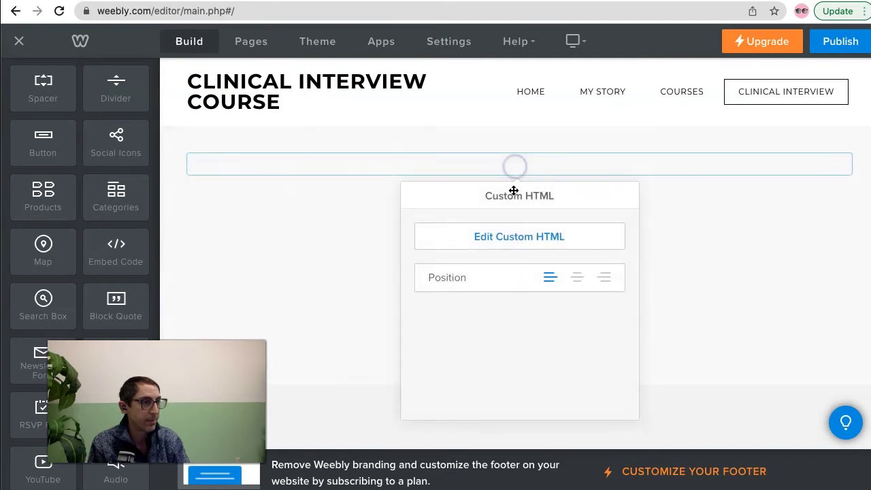
click(510, 237)
click(350, 161)
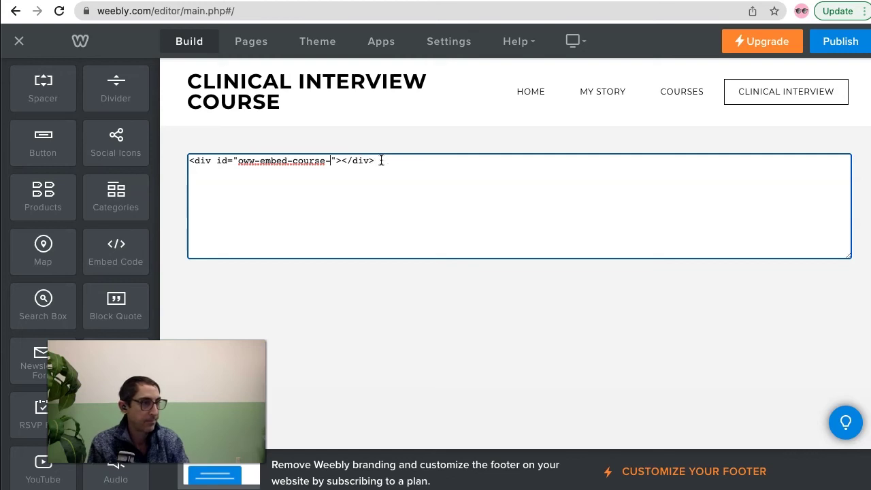
text(<div id="oww-embed-course-33"></div>)
key(super+z)
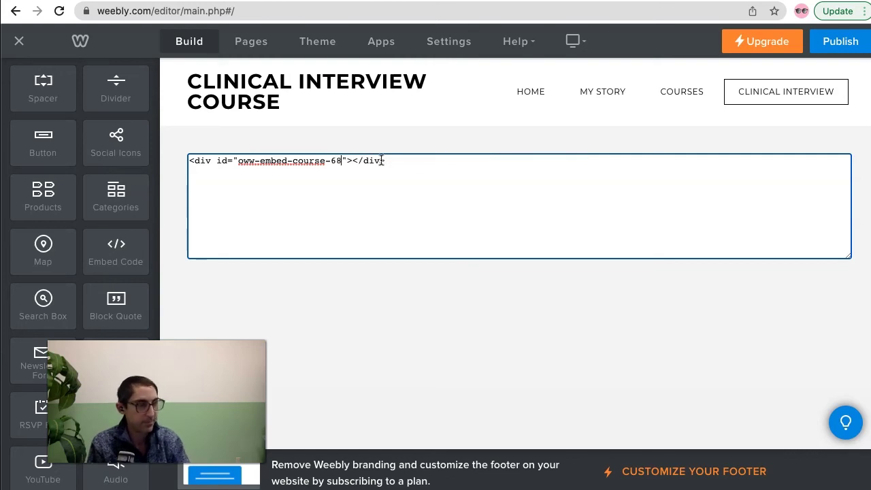
click(386, 162)
click(490, 180)
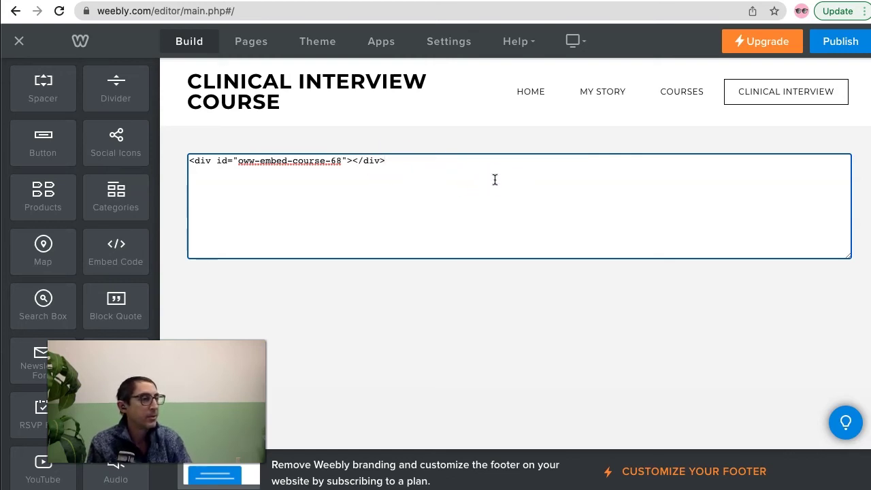
click(616, 285)
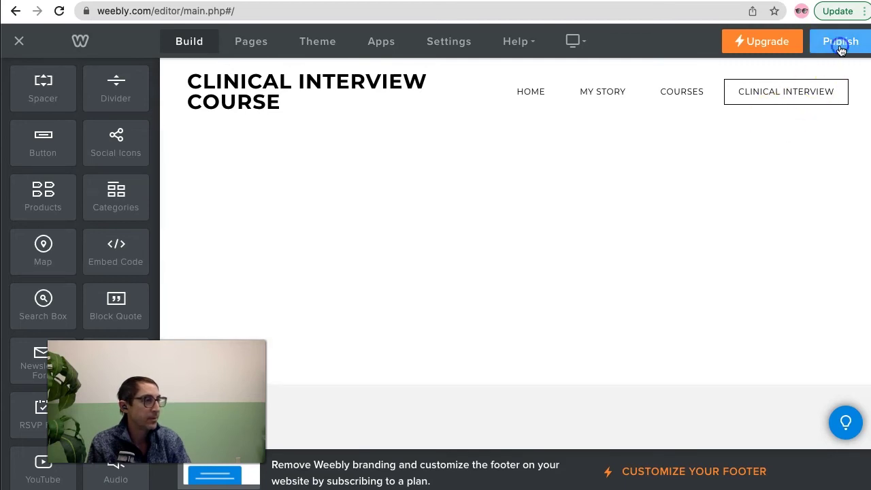
click(842, 45)
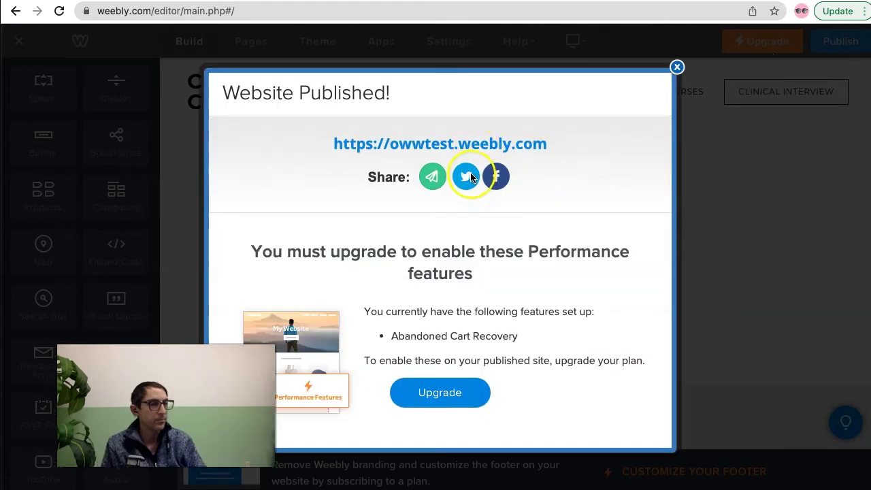
Step: Open the published Weebly site's Clinical Interview page and review the embedded course overview against the course in Owwlish
click(448, 145)
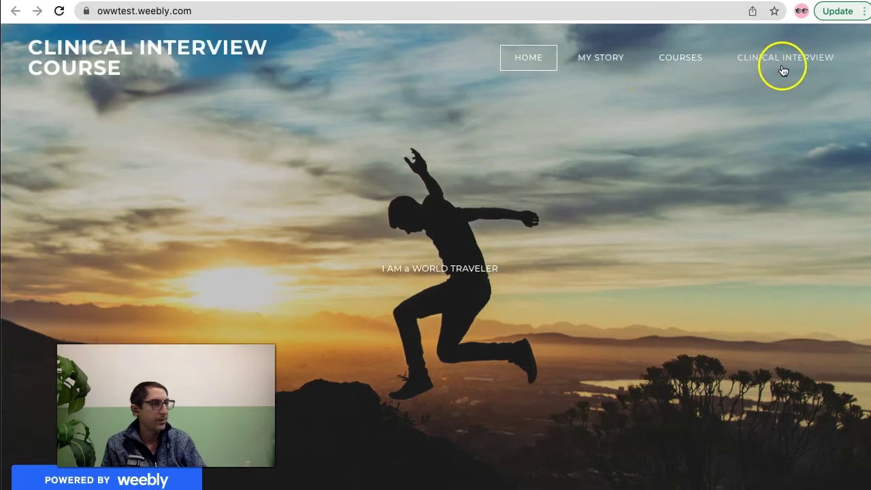
click(790, 63)
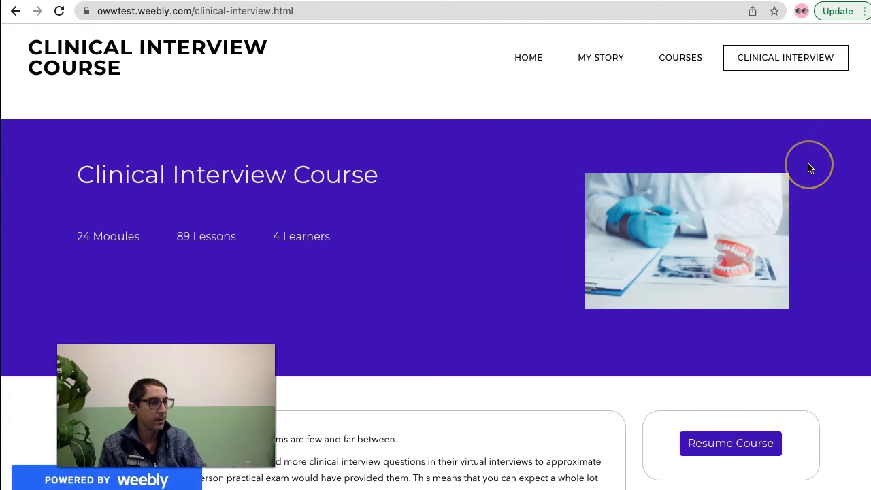
scroll(810, 169, down, 5)
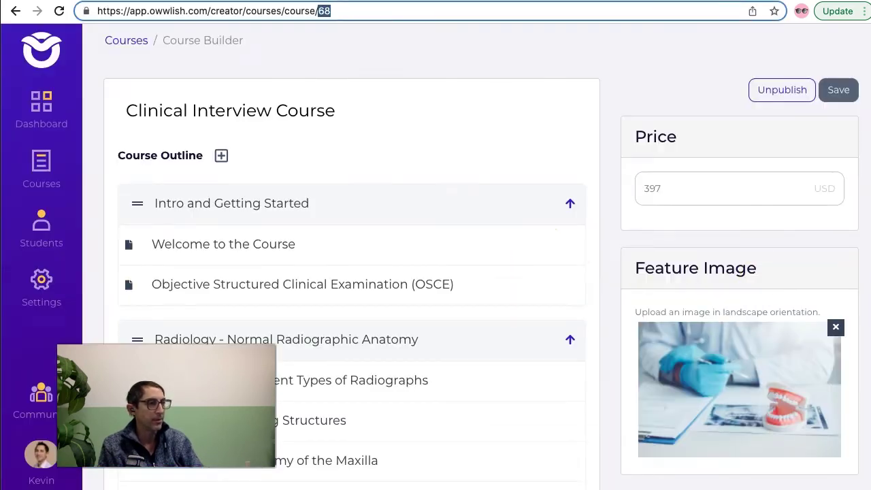
scroll(749, 286, down, 5)
scroll(715, 279, down, 1)
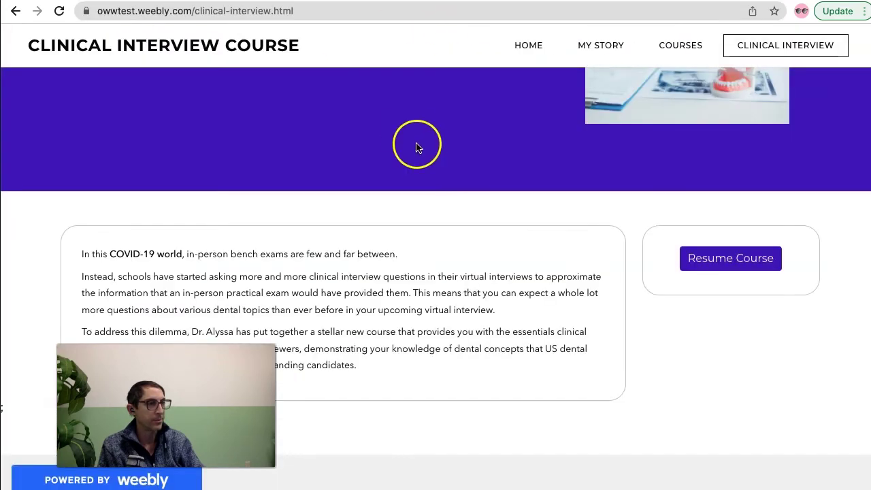
scroll(416, 177, up, 1)
scroll(690, 296, up, 3)
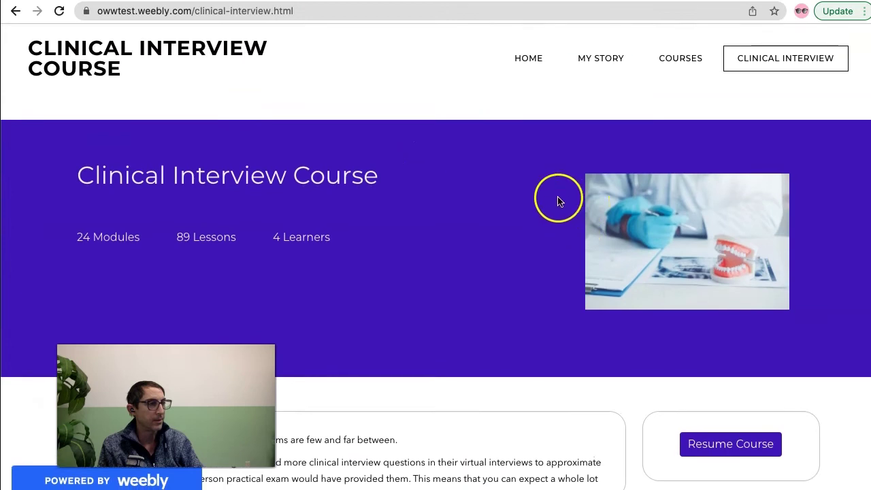
scroll(708, 300, down, 2)
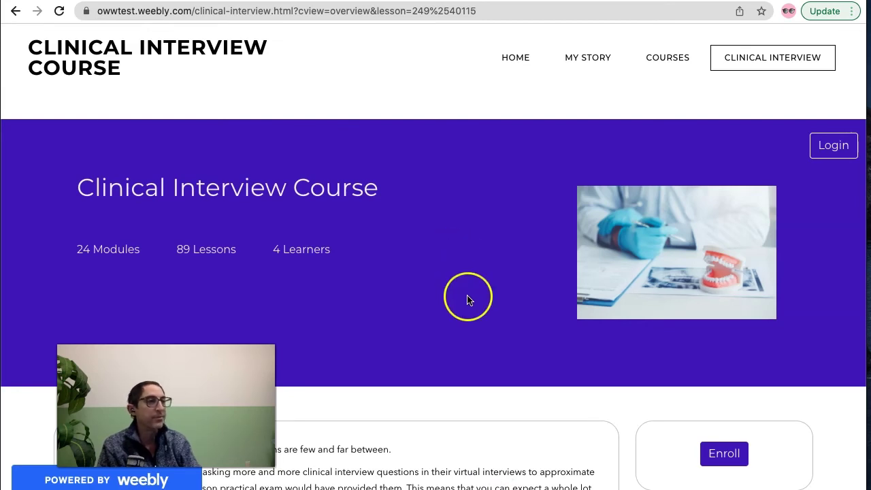
Step: Review the course page as a logged-out visitor and start enrolling to check the login form
scroll(468, 301, down, 3)
scroll(468, 300, up, 3)
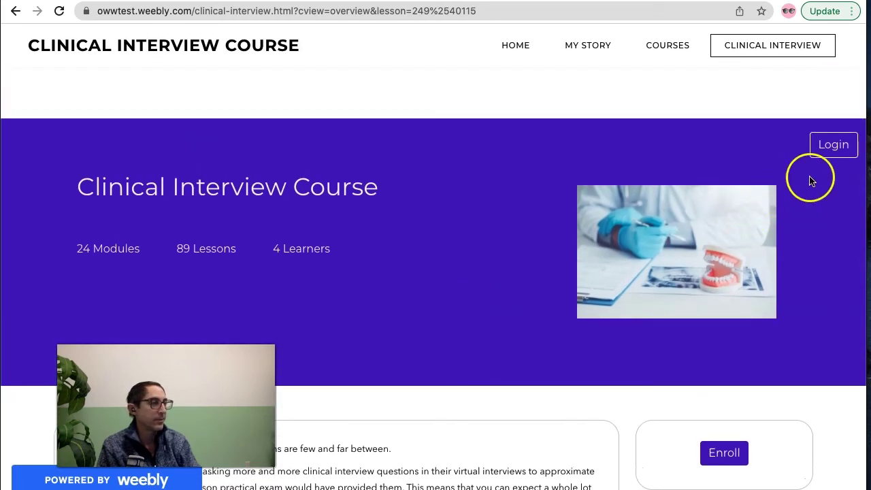
click(730, 456)
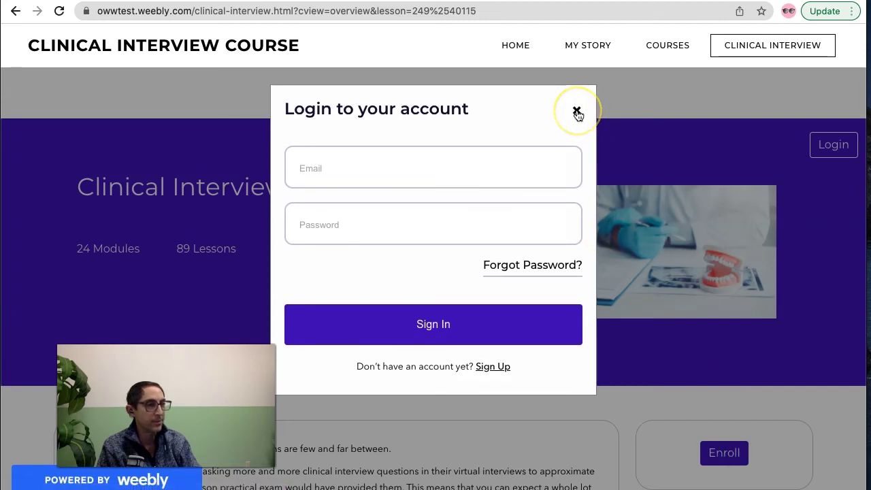